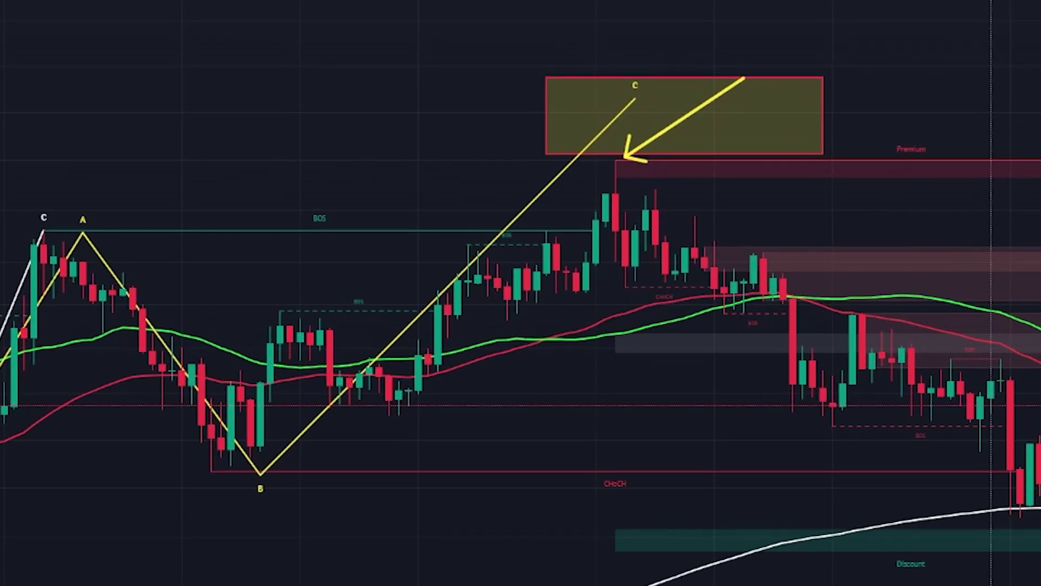
Snap the yellow ABC wave's C point onto the 0.150000 wick high and bring later December candles into view
click(825, 118)
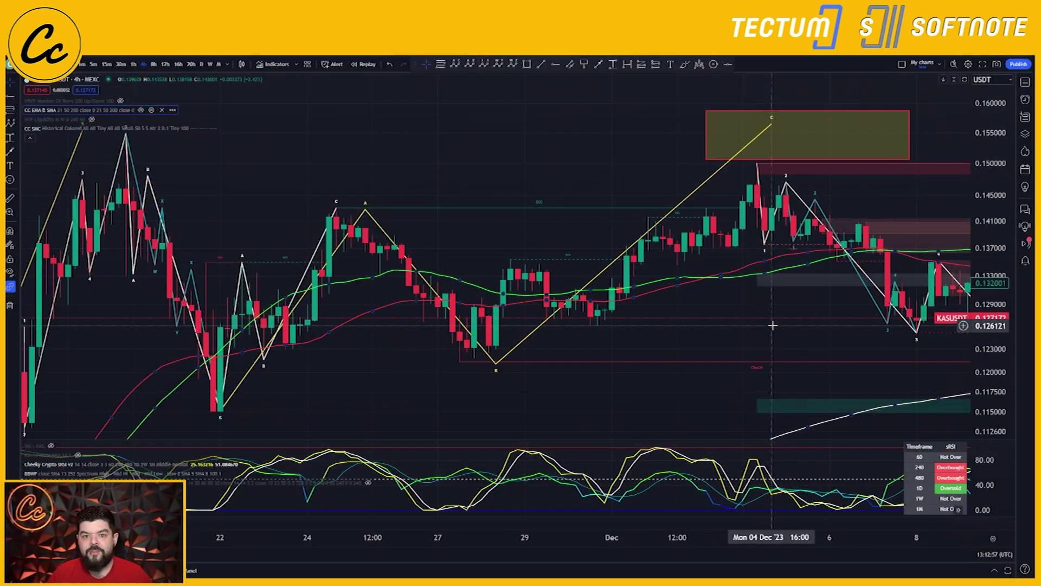
click(715, 147)
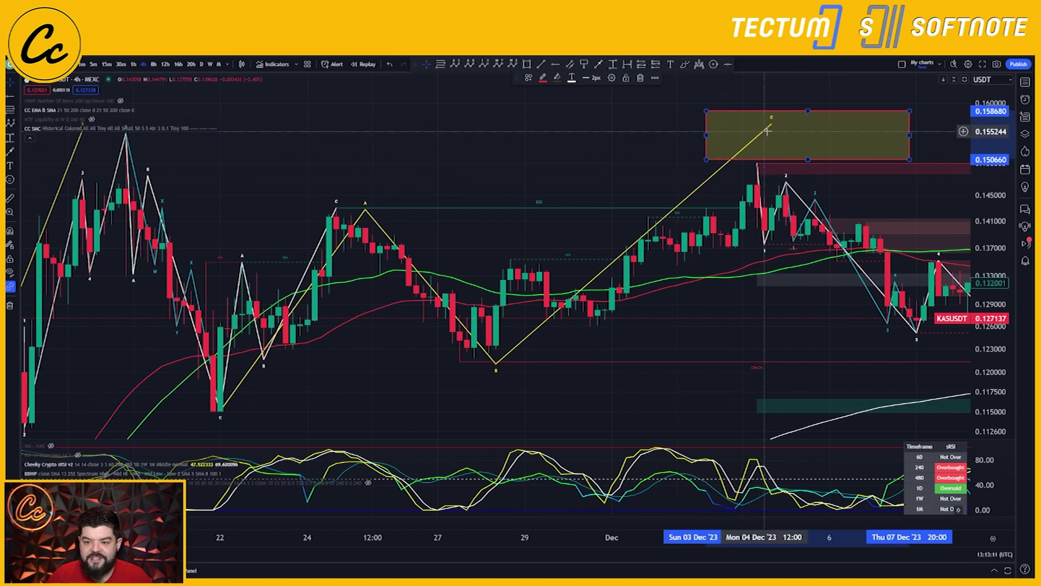
drag(771, 125, 757, 163)
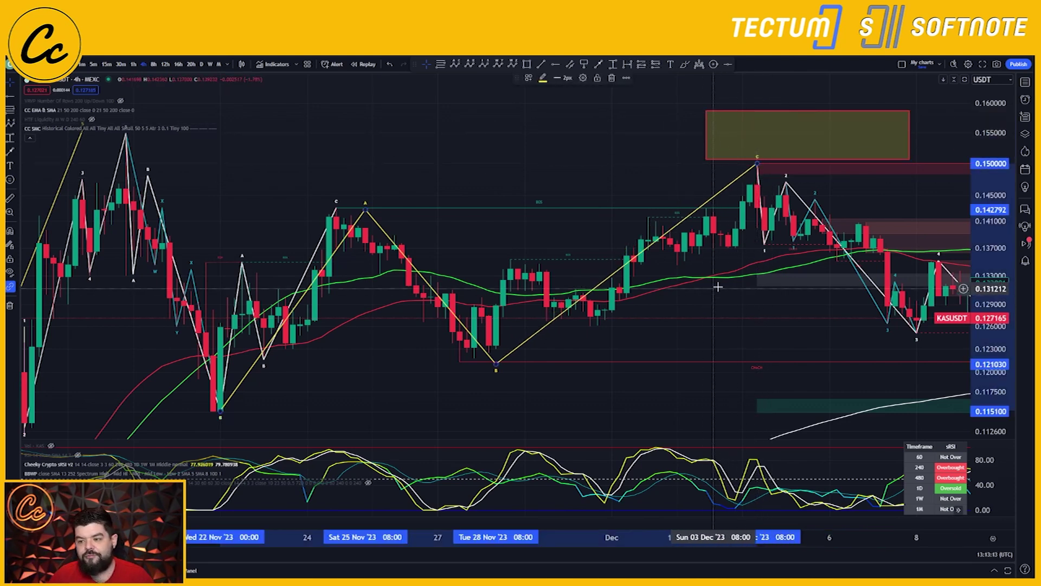
click(706, 135)
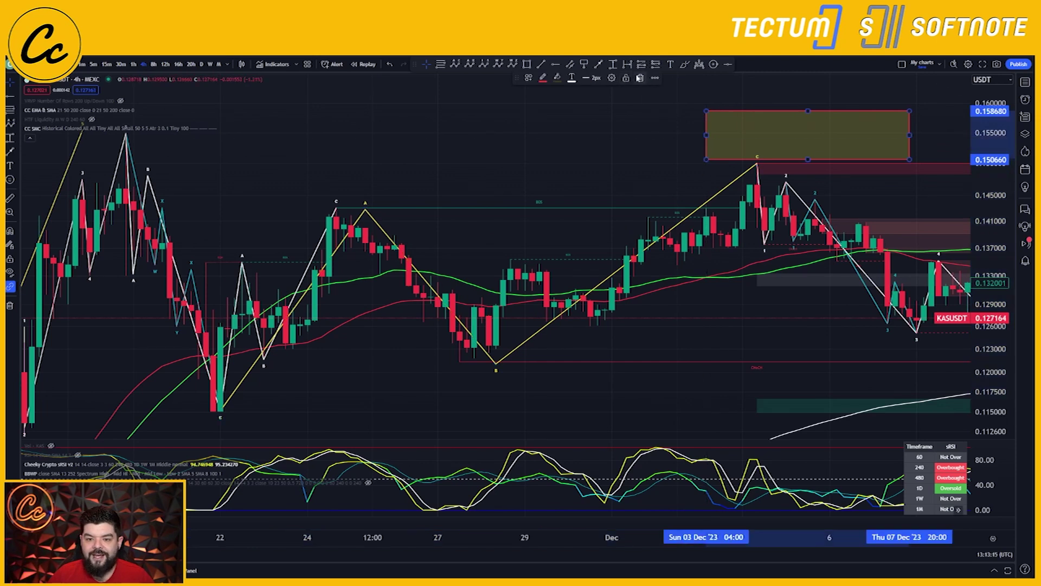
drag(766, 260, 375, 262)
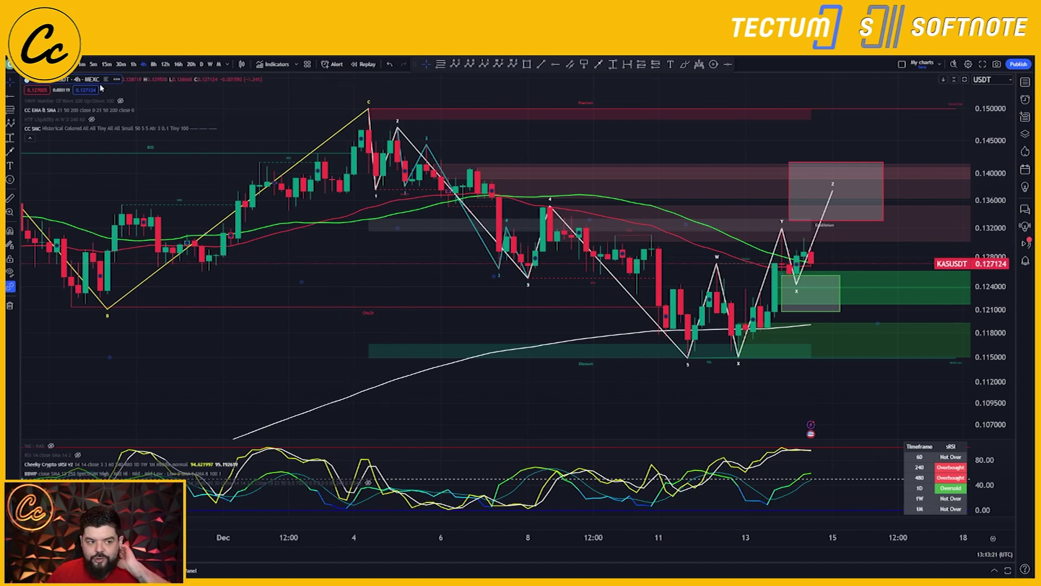
Switch KASUSDT to the 1-hour timeframe and recentre the view on the W-X-Y wave structure
click(133, 64)
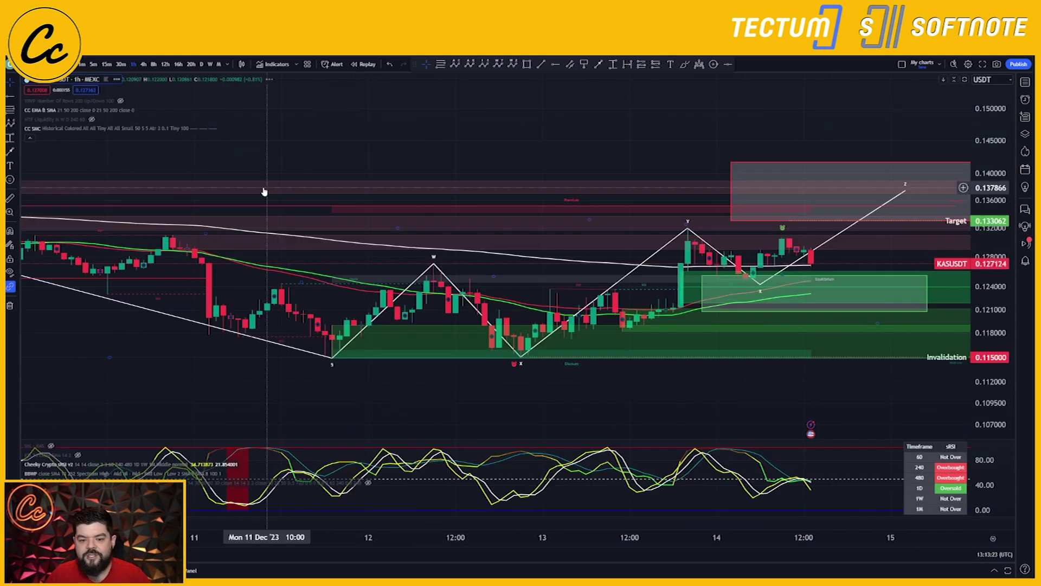
scroll(379, 233, down, 5)
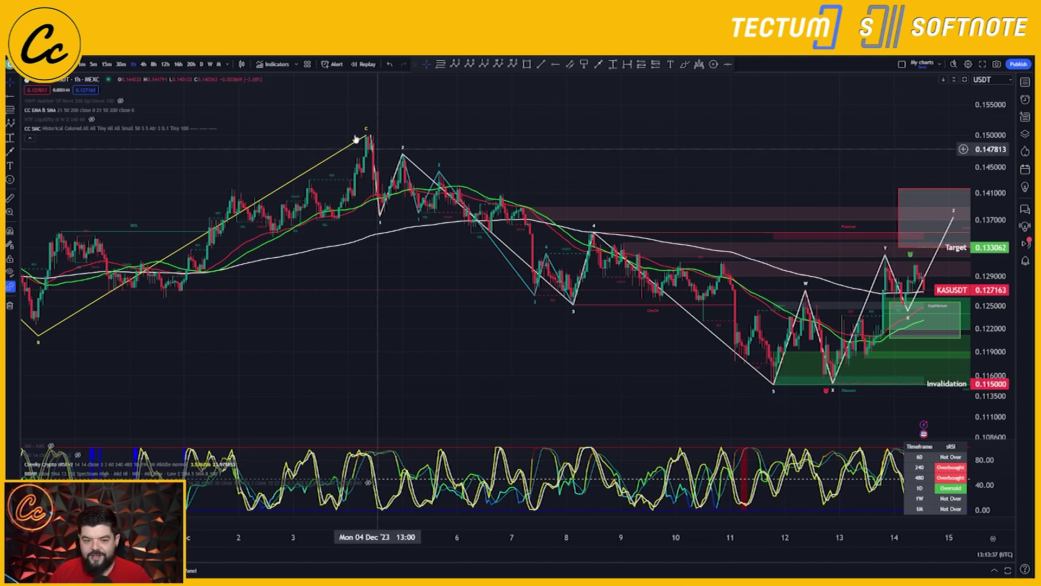
drag(671, 371, 458, 299)
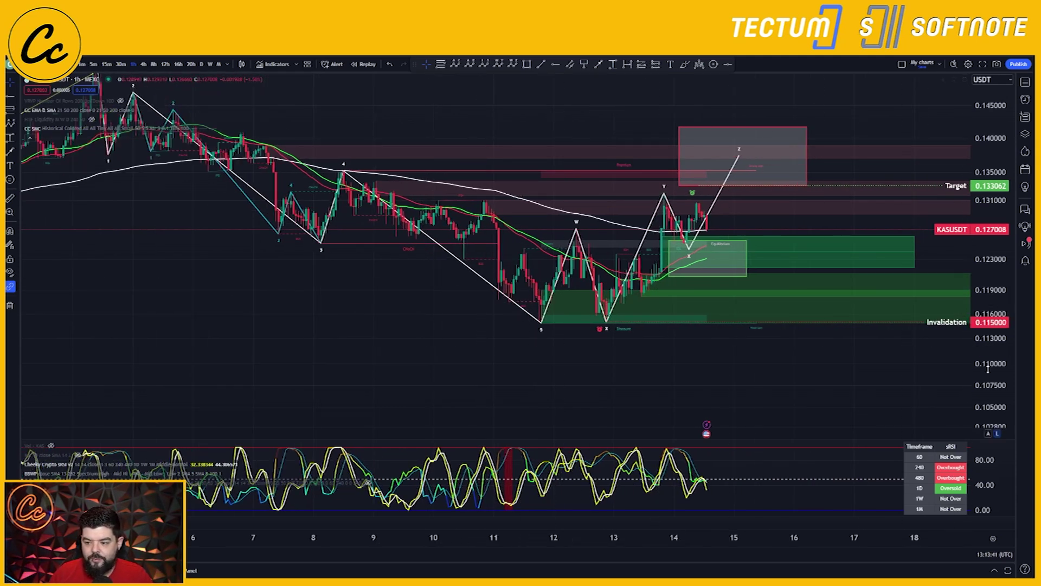
scroll(814, 331, up, 5)
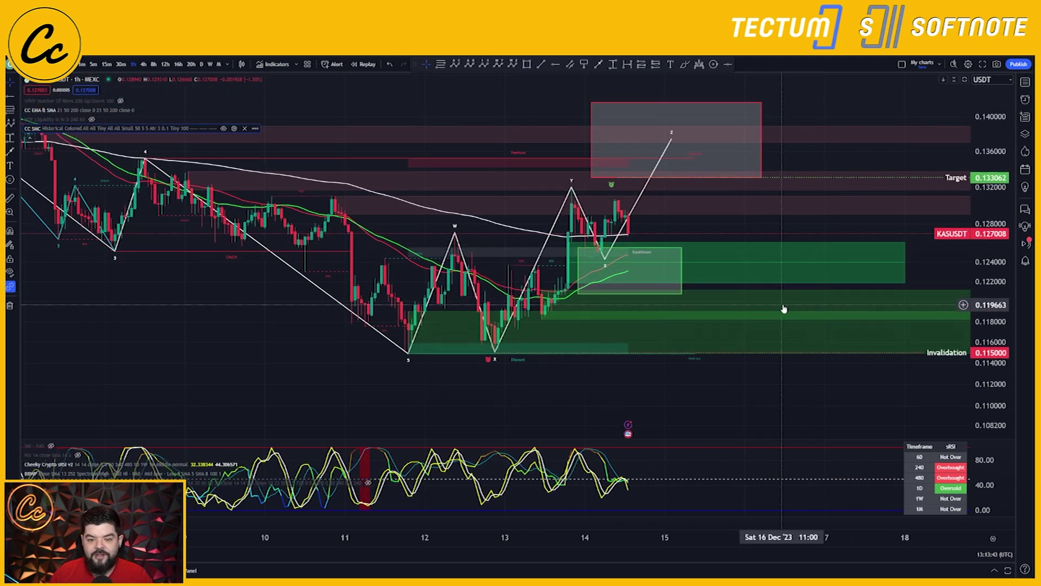
scroll(716, 304, down, 5)
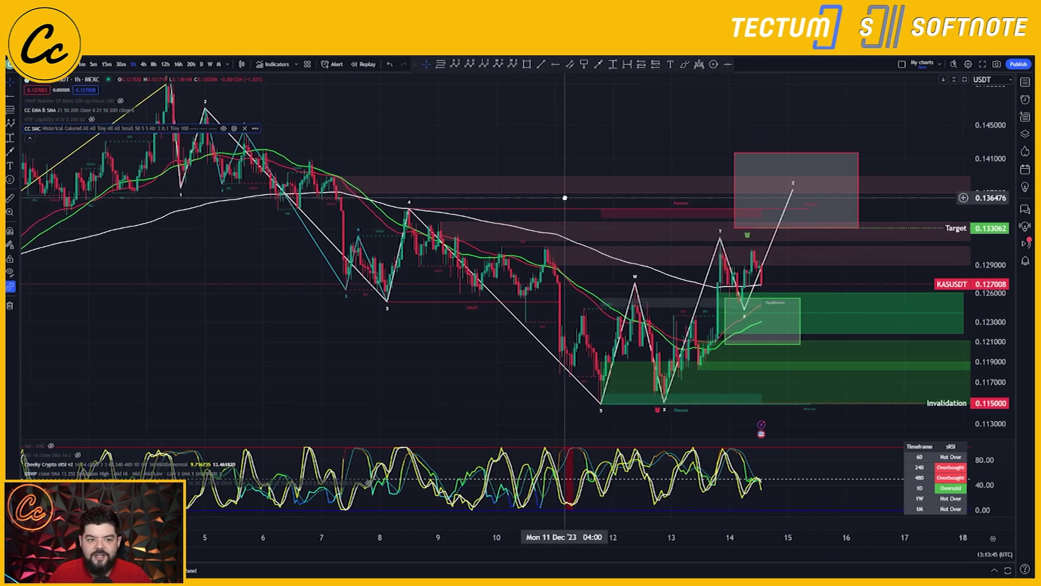
drag(638, 201, 664, 202)
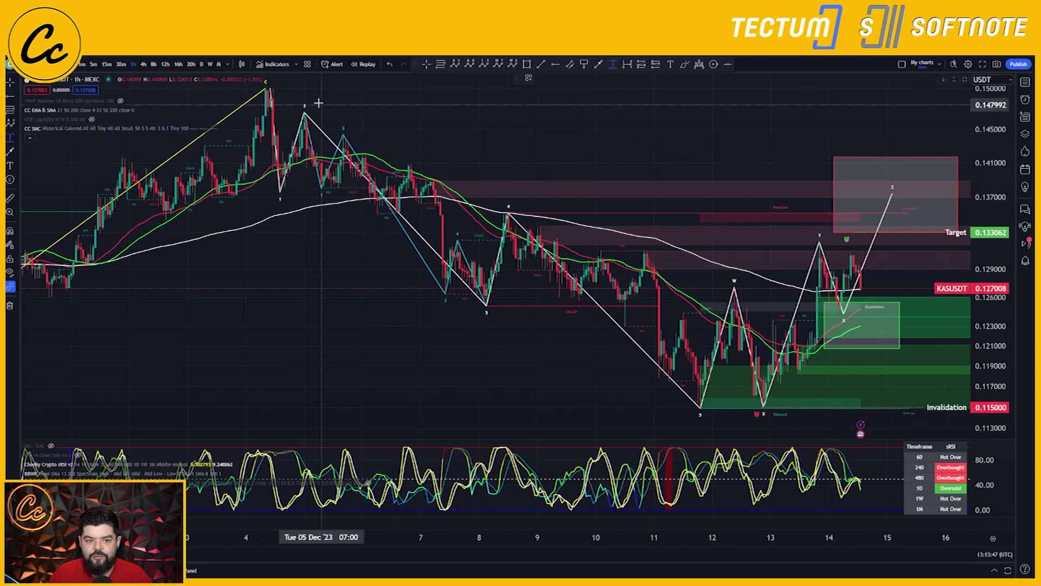
Measure the price drop from the peak to the wave-5 low, then compress the price scale around recent candles
drag(269, 88, 700, 415)
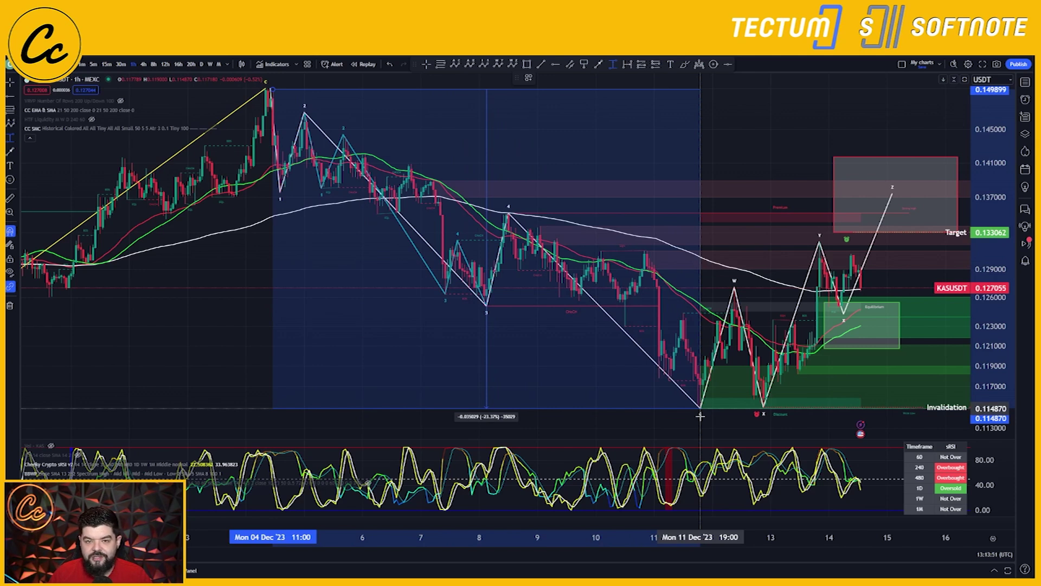
drag(700, 416, 701, 415)
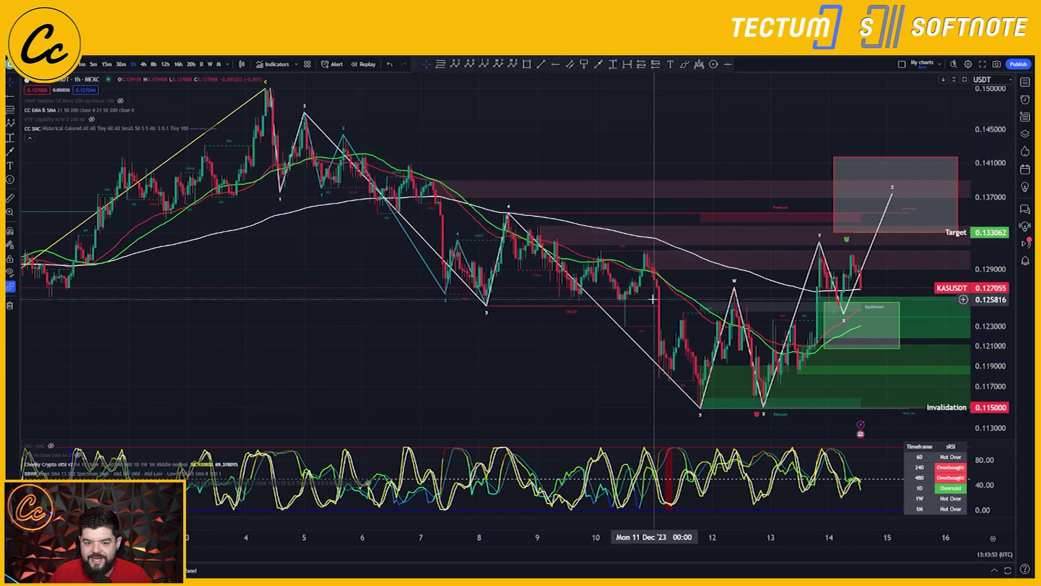
scroll(569, 261, up, 2)
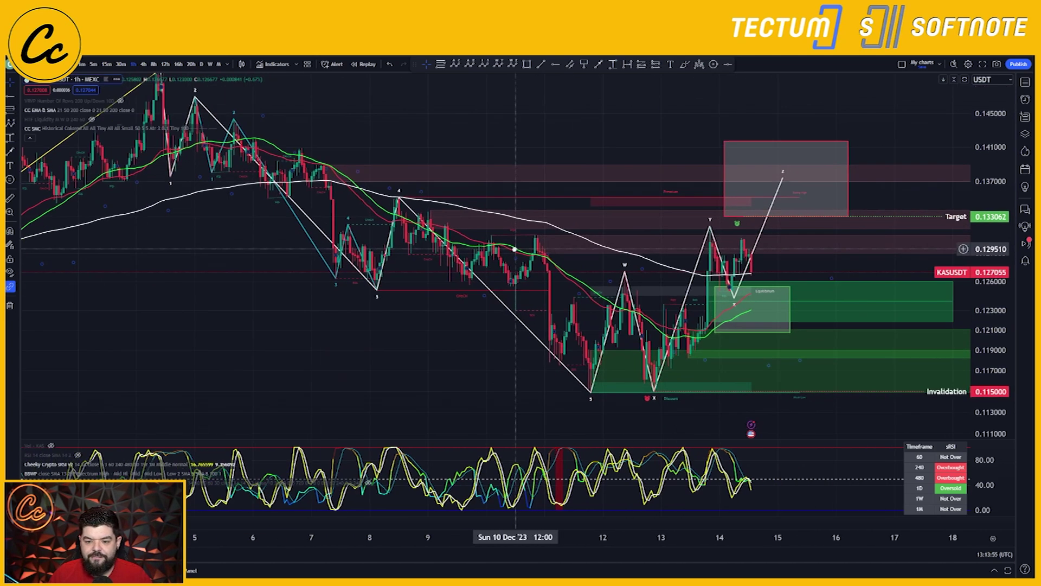
scroll(725, 293, up, 1)
scroll(725, 293, up, 3)
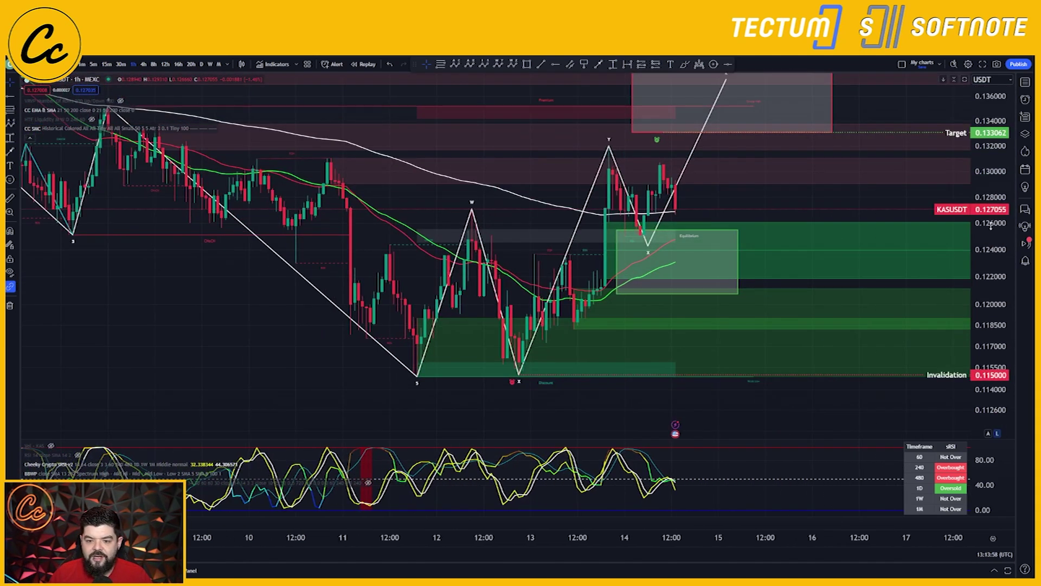
drag(991, 227, 991, 244)
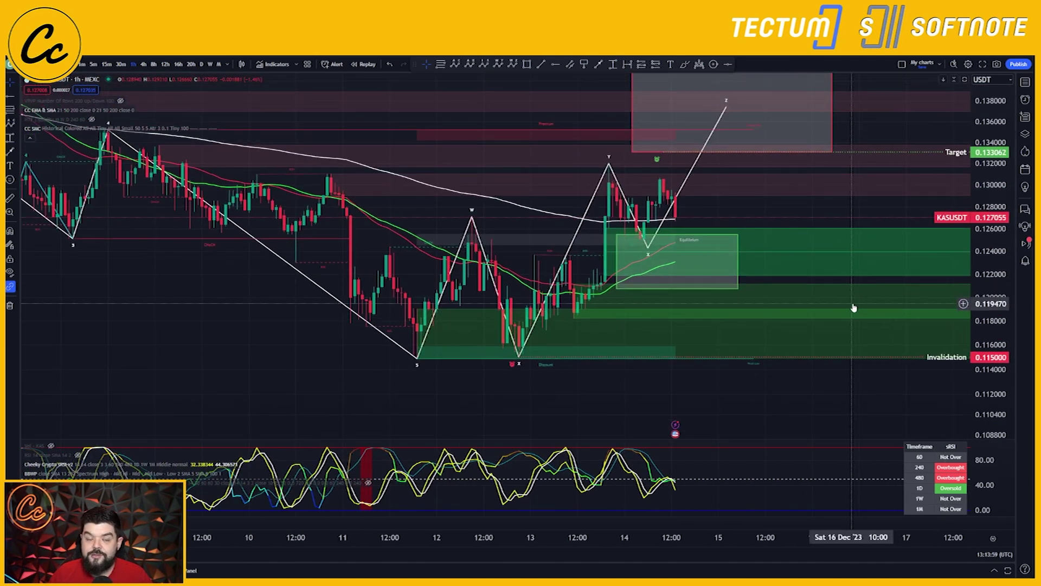
drag(774, 304, 754, 327)
Draw a Fibonacci retracement from the W peak down to just below the wave-5 low
click(441, 64)
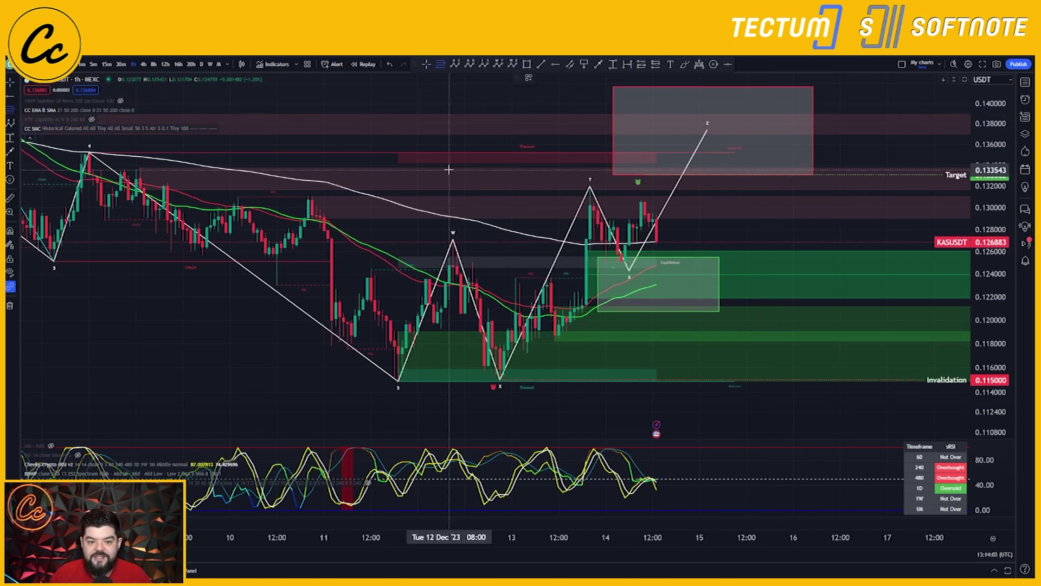
click(453, 234)
click(395, 392)
click(398, 392)
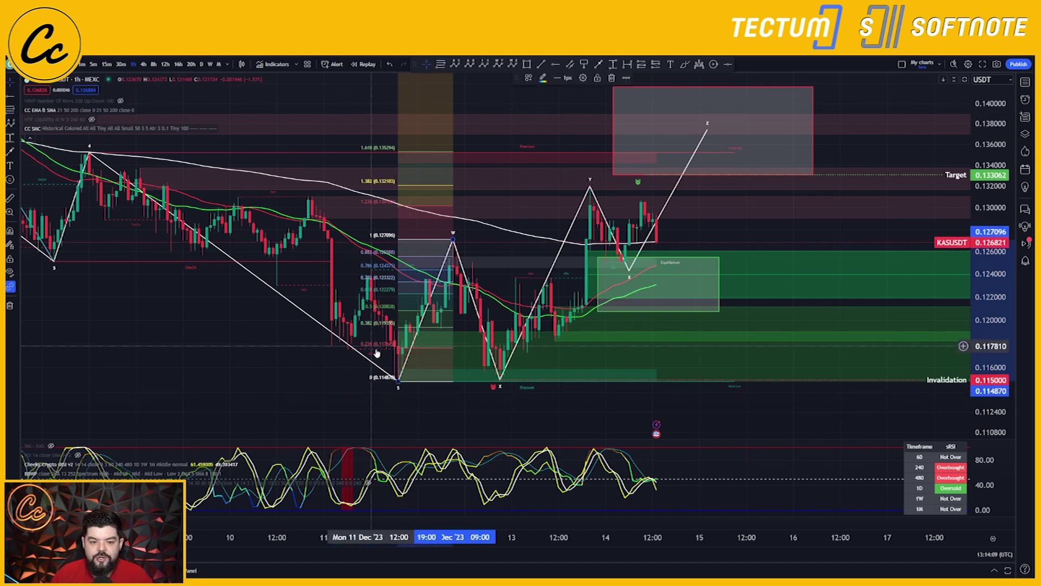
drag(446, 315, 523, 309)
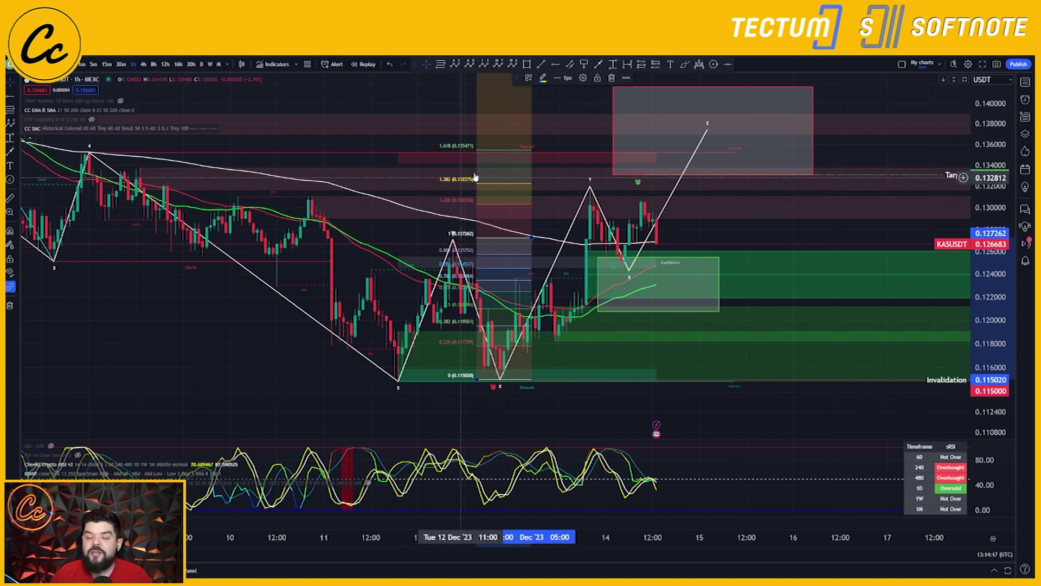
Add a yellow arrow pointing at the Y swing high and park the Fibonacci retracement at the chart's right side
click(600, 64)
click(594, 115)
click(480, 177)
drag(480, 176, 590, 175)
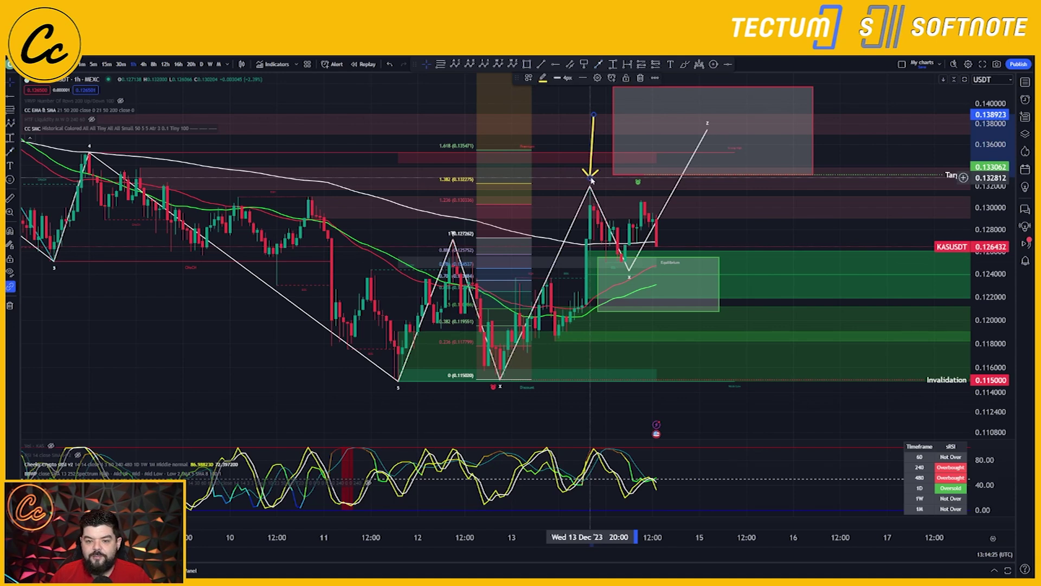
drag(594, 115, 585, 115)
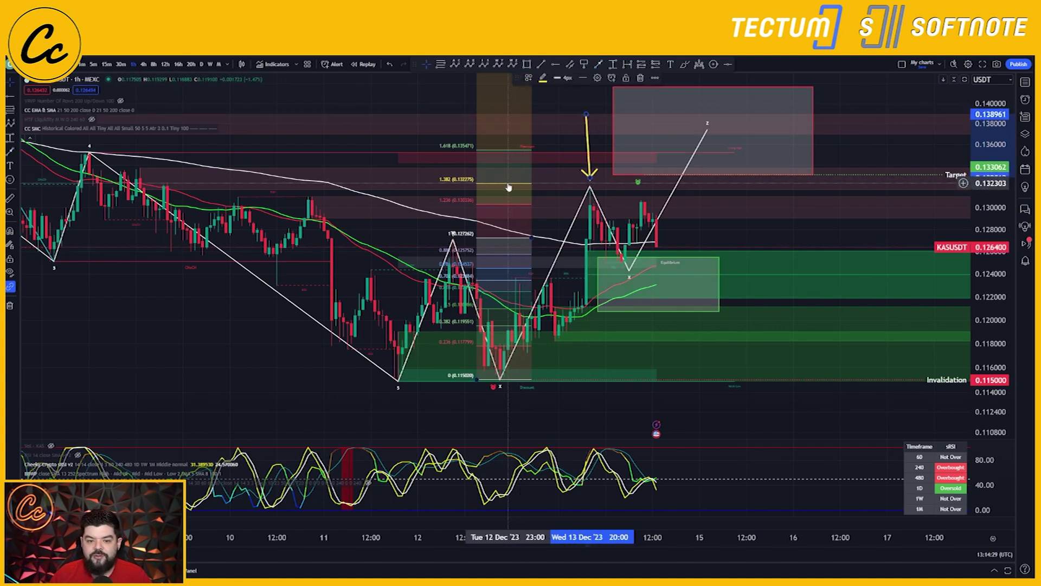
drag(509, 187, 909, 183)
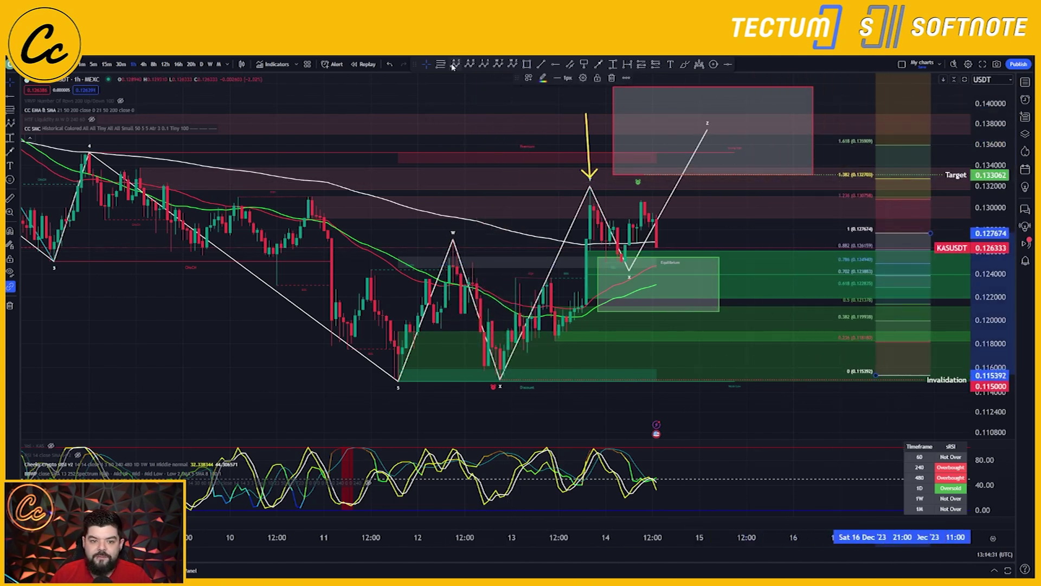
Draw a second Fibonacci retracement between the wave-5 low and W top, moved onto the 13 Dec peak
click(441, 65)
click(398, 380)
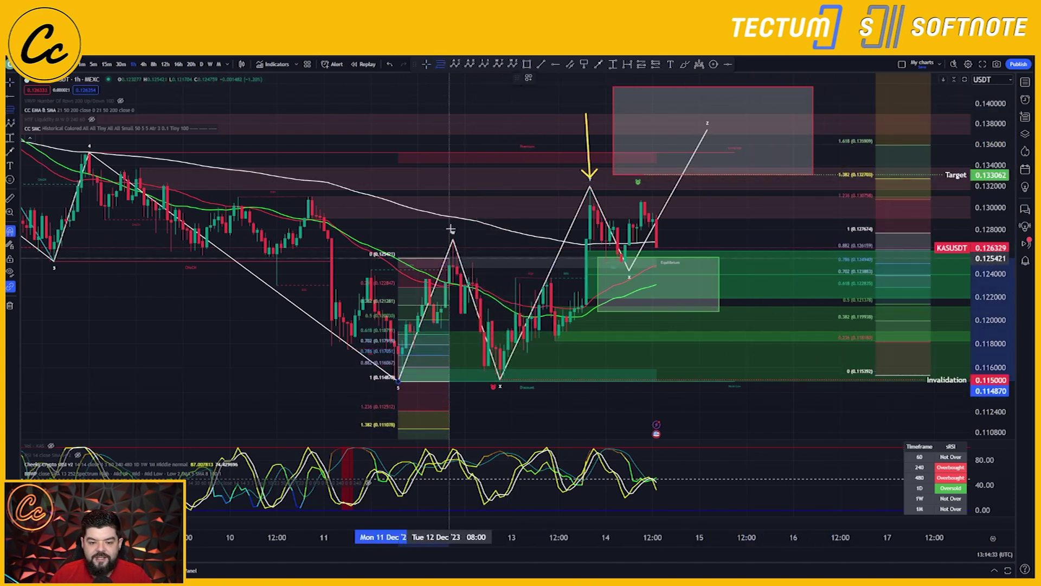
click(452, 232)
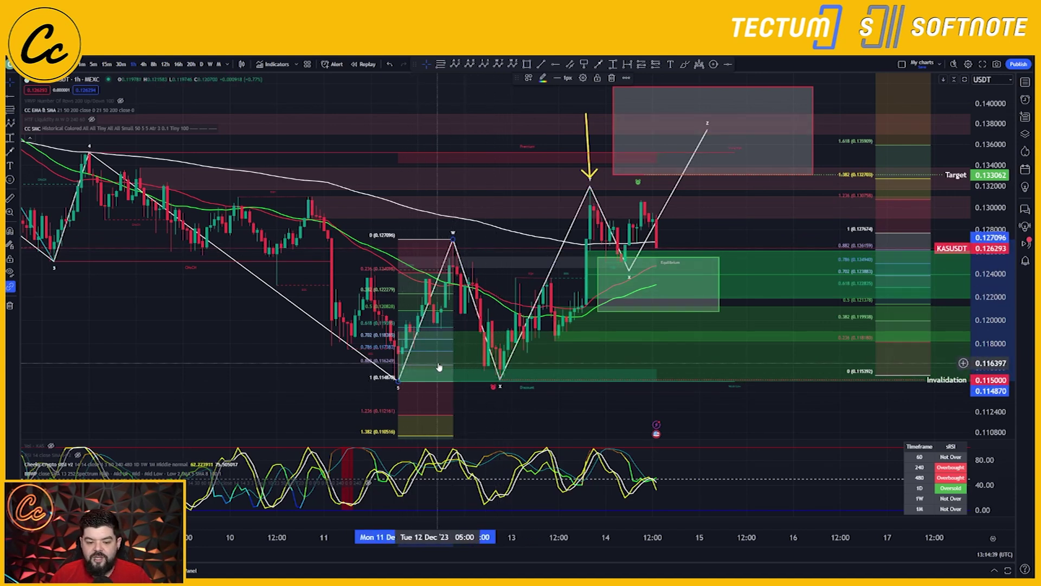
mouse_move(426, 368)
mouse_down()
mouse_move(597, 311)
mouse_move(591, 317)
mouse_up()
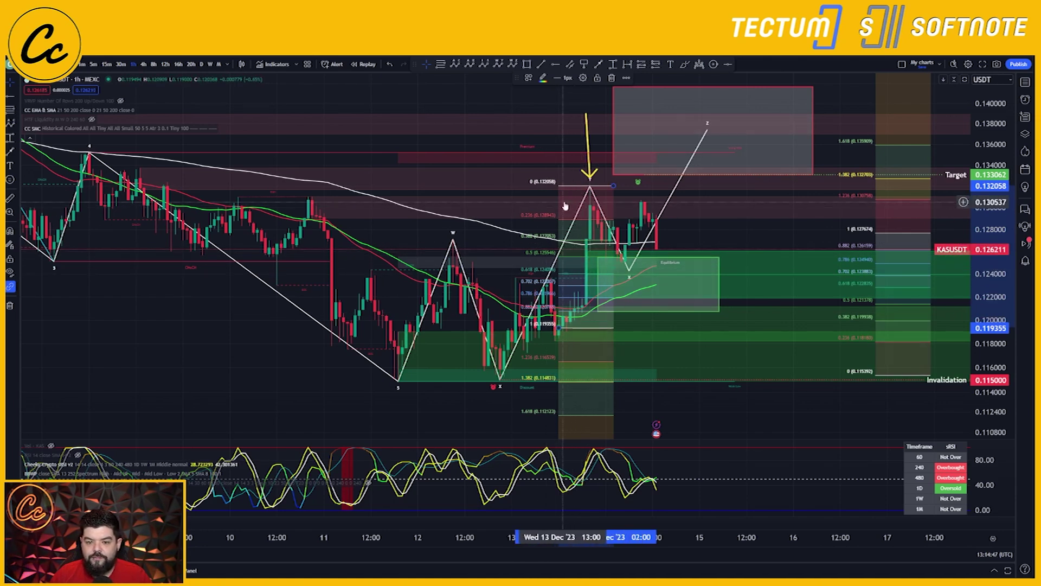
Reposition the yellow arrow so its tip rests on the Equilibrium zone near the X low
drag(589, 135, 463, 187)
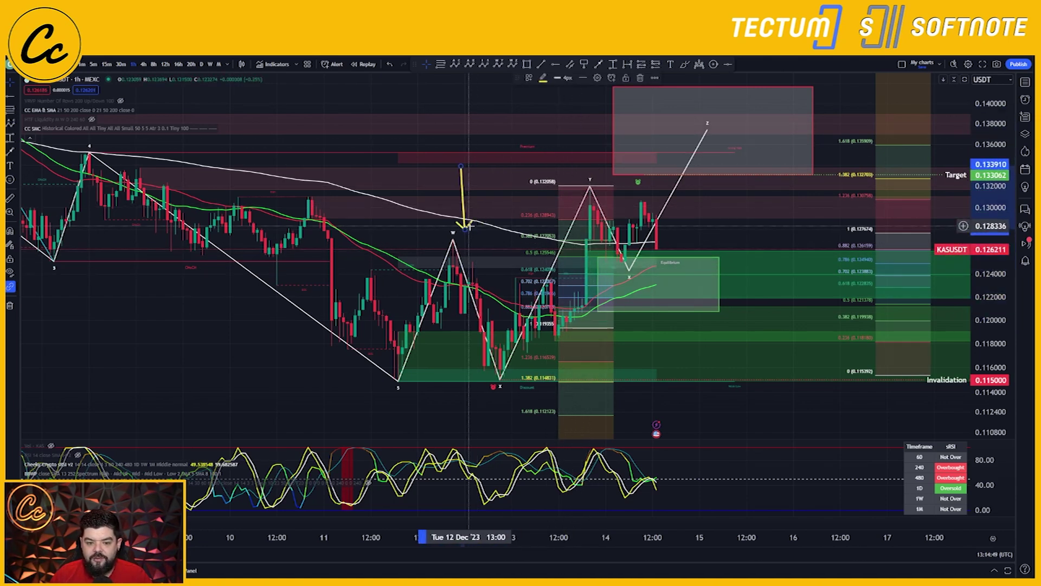
mouse_move(464, 227)
mouse_down()
mouse_move(514, 238)
mouse_move(524, 257)
mouse_up()
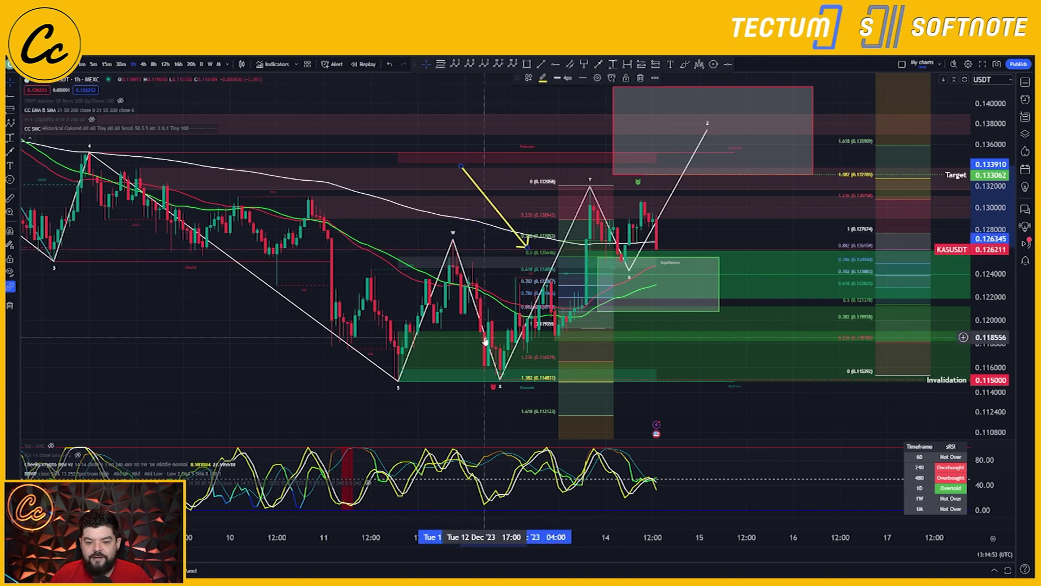
drag(527, 247, 567, 304)
click(624, 304)
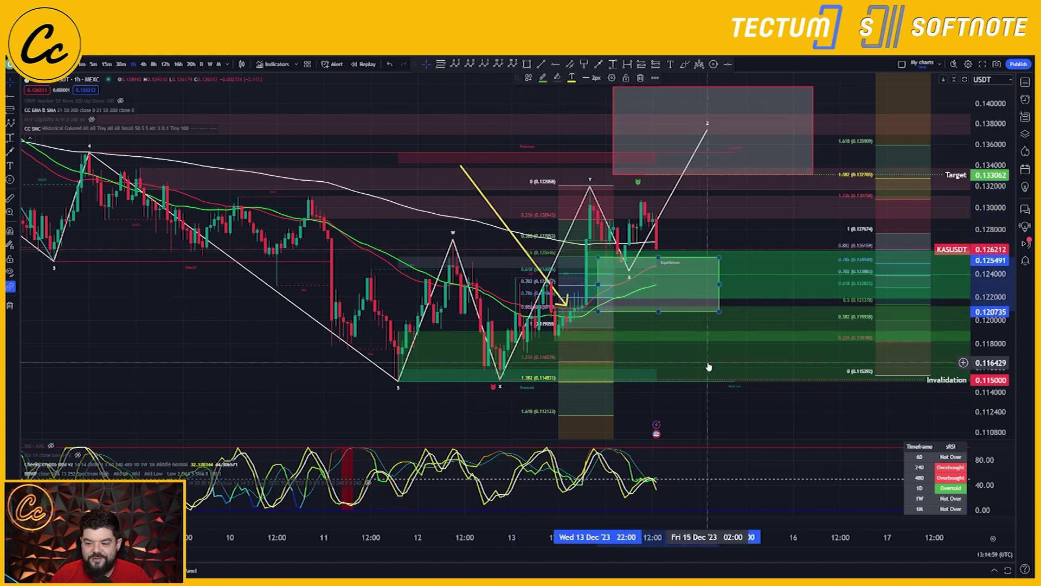
drag(566, 304, 616, 262)
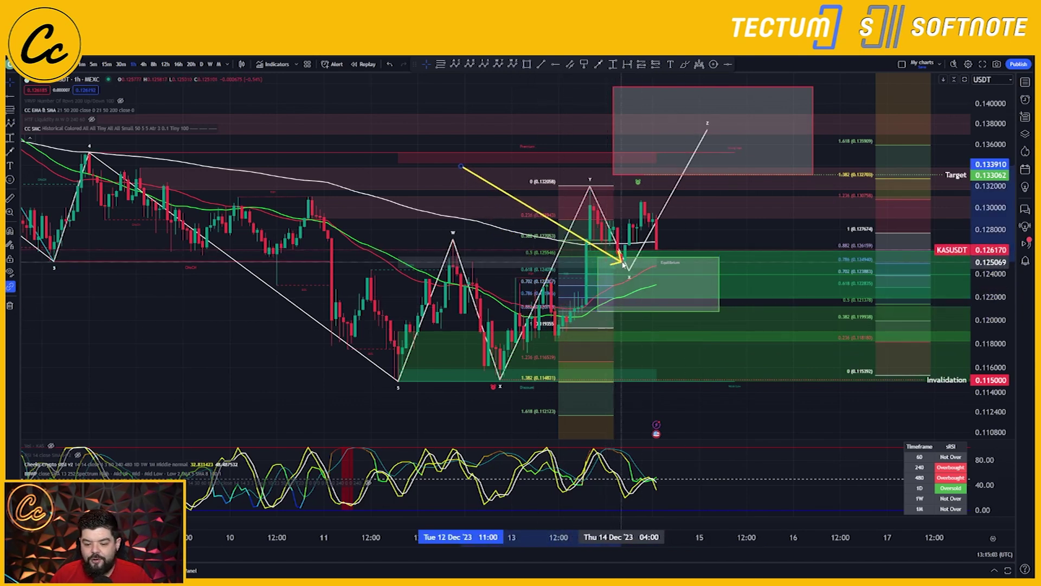
mouse_move(608, 260)
mouse_down()
mouse_move(562, 296)
mouse_move(619, 260)
mouse_move(607, 234)
mouse_move(615, 262)
mouse_up()
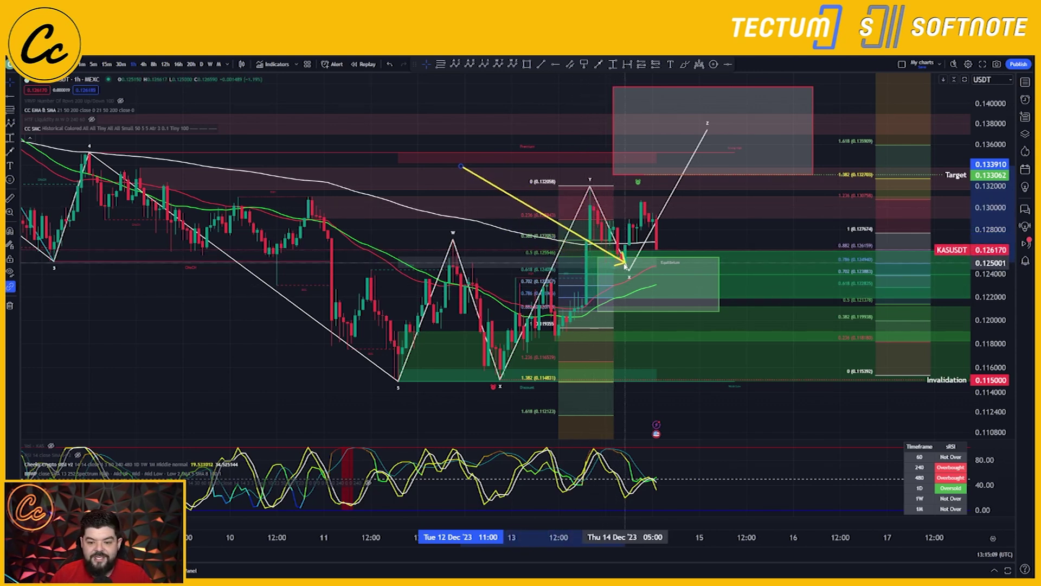
drag(611, 263, 581, 233)
Delete the yellow arrow and the old Fibonacci retracement
key(Delete)
click(646, 99)
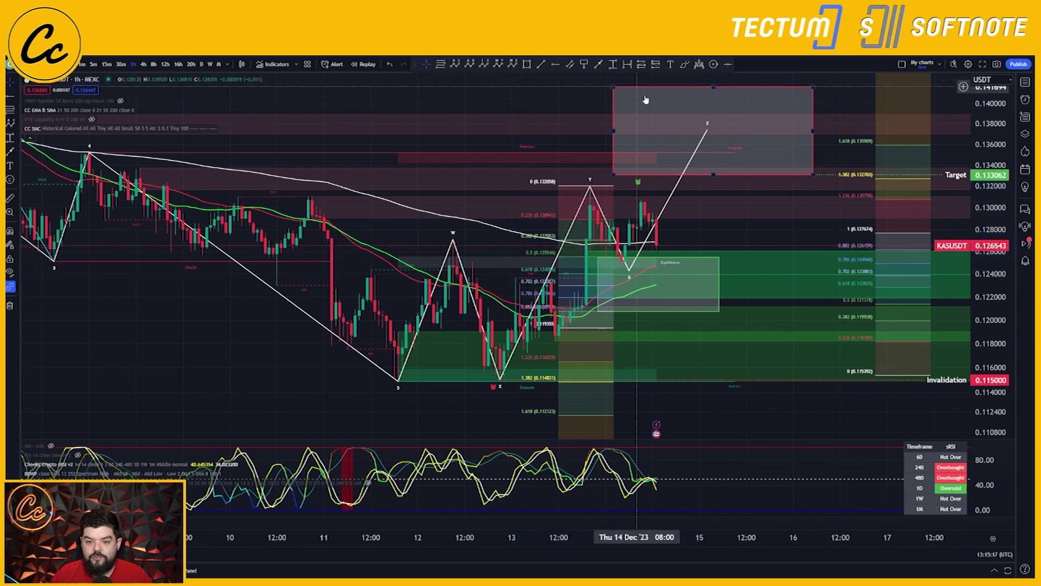
click(566, 187)
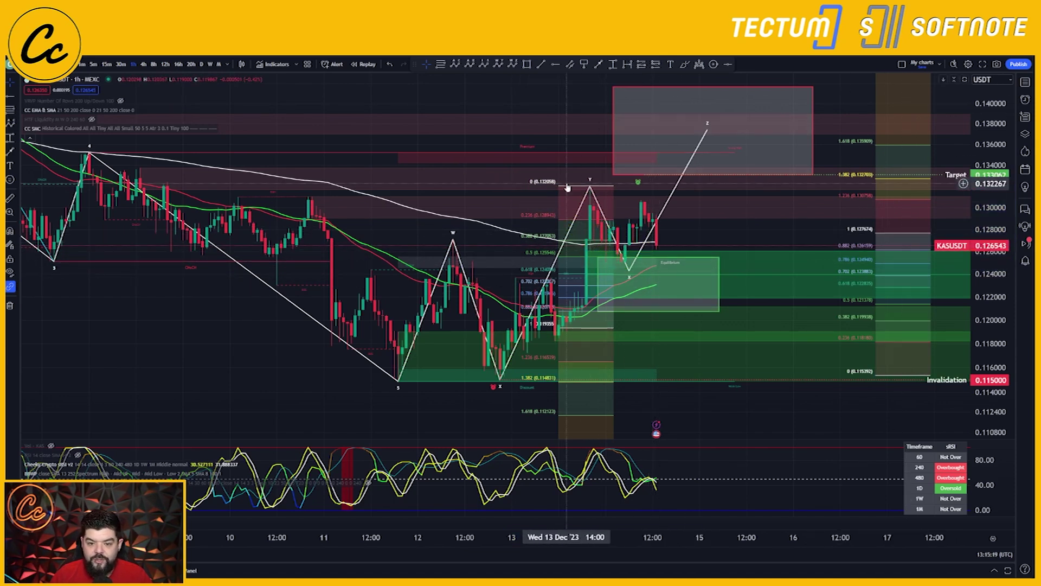
key(Delete)
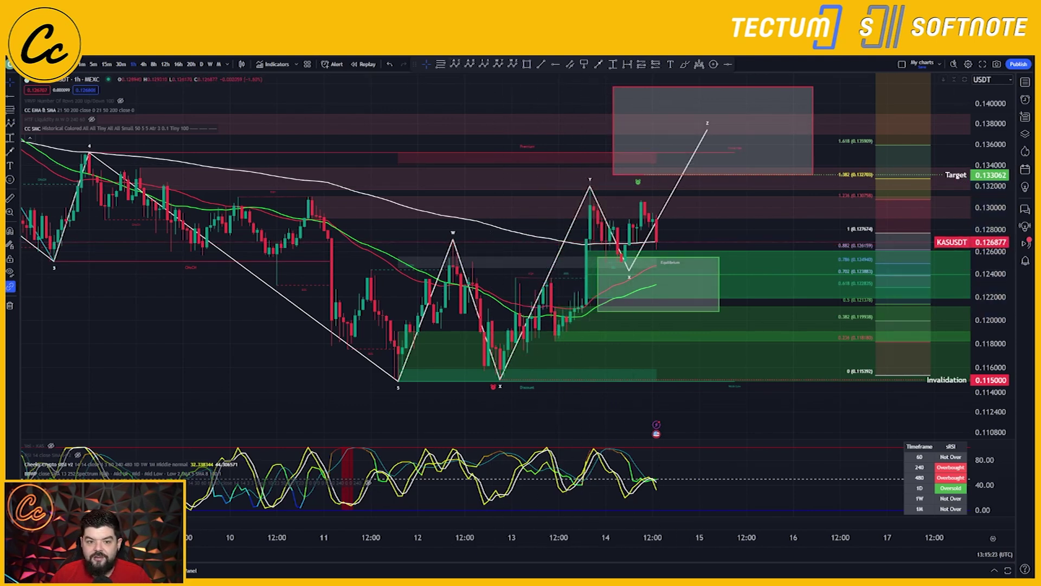
Sketch an A-B-C correction starting from the Y high, with C below the pullback low
click(456, 64)
click(590, 187)
click(621, 262)
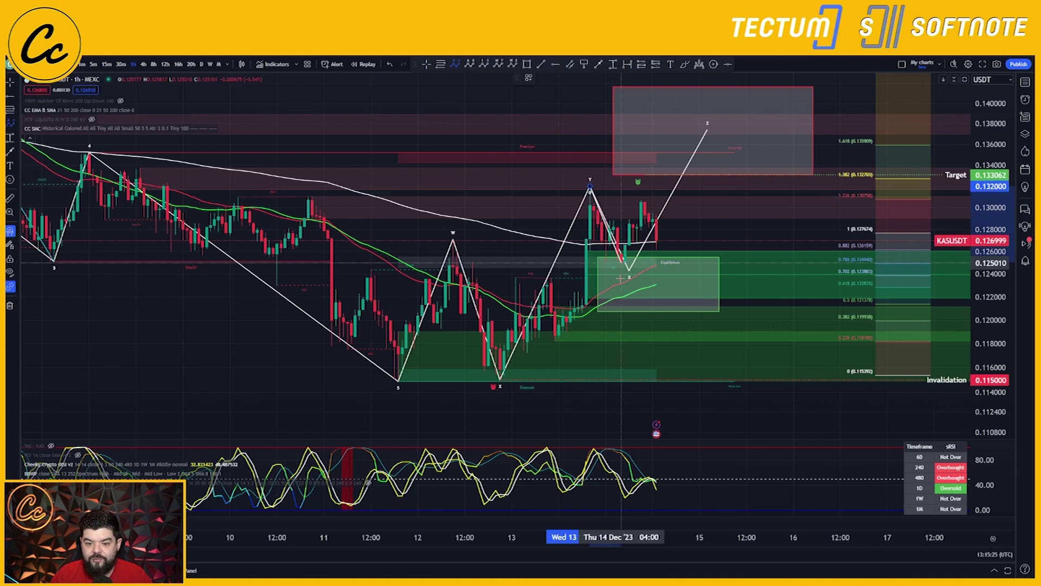
click(641, 200)
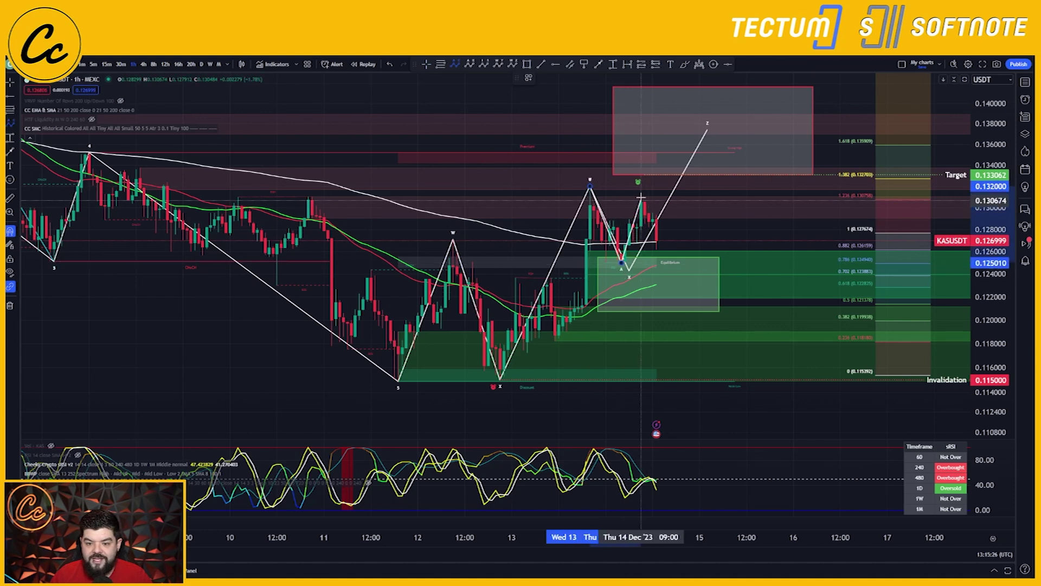
click(678, 284)
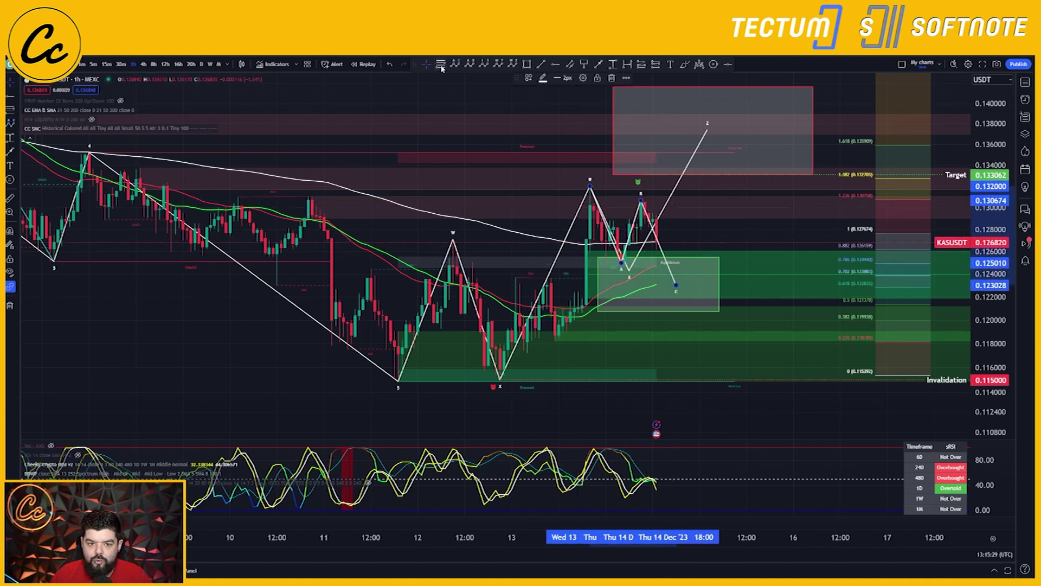
Add a Fibonacci retracement from the B high down to the A low
key(alt+f)
click(629, 206)
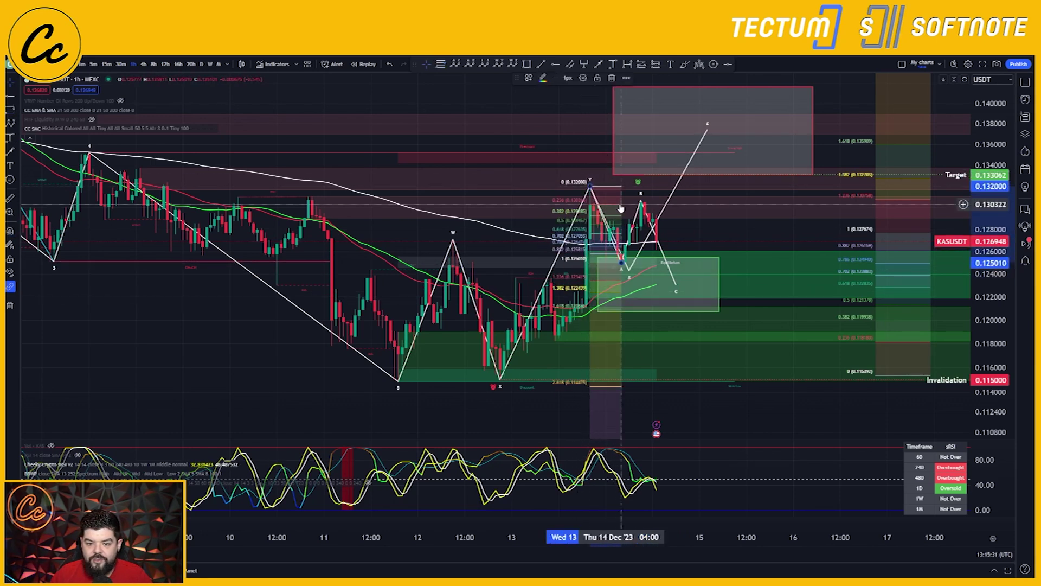
click(661, 282)
drag(651, 223, 648, 220)
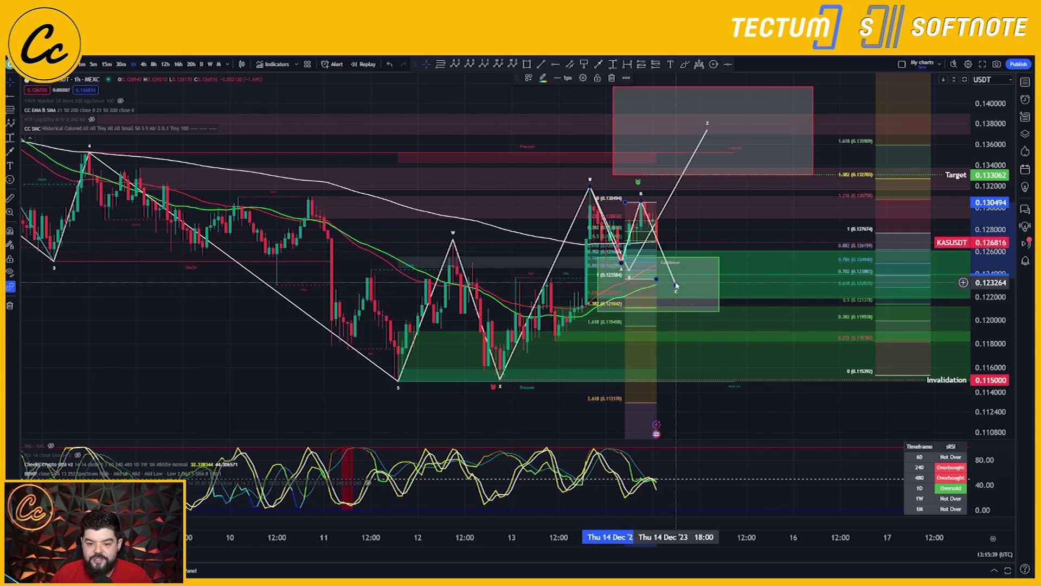
Mark a small rectangle box near point C
click(526, 64)
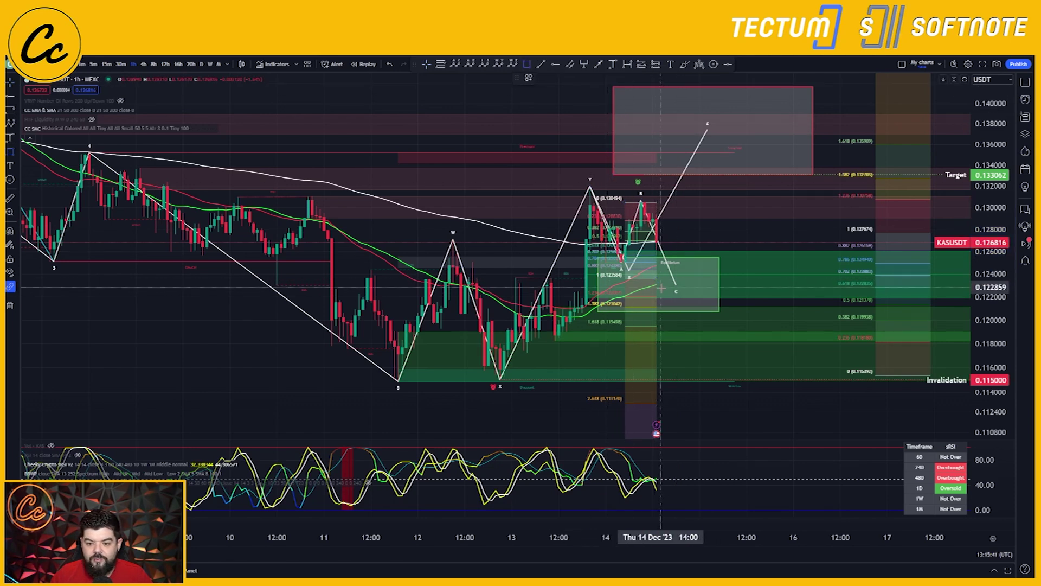
drag(665, 279, 716, 296)
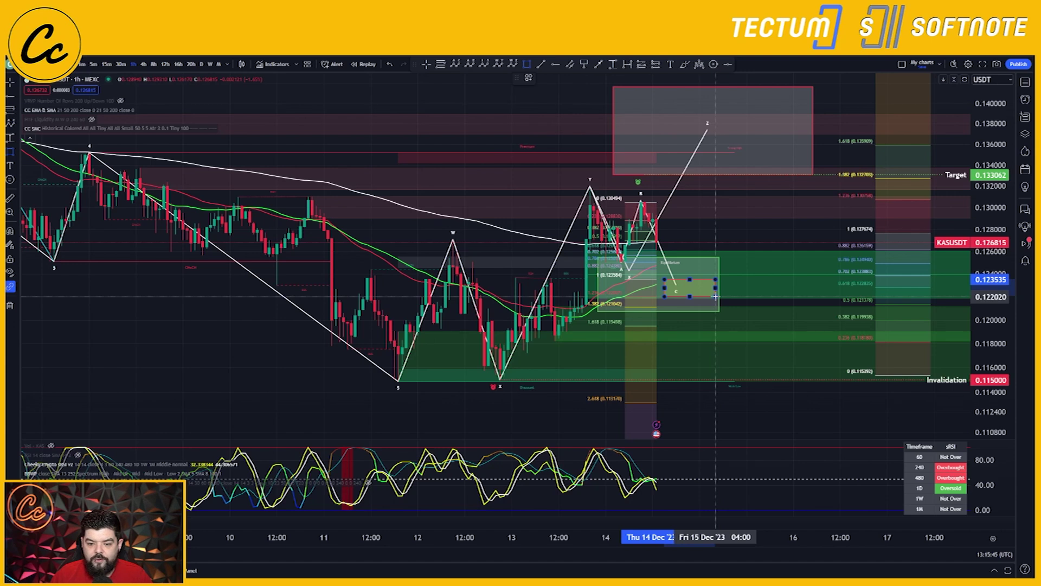
click(645, 278)
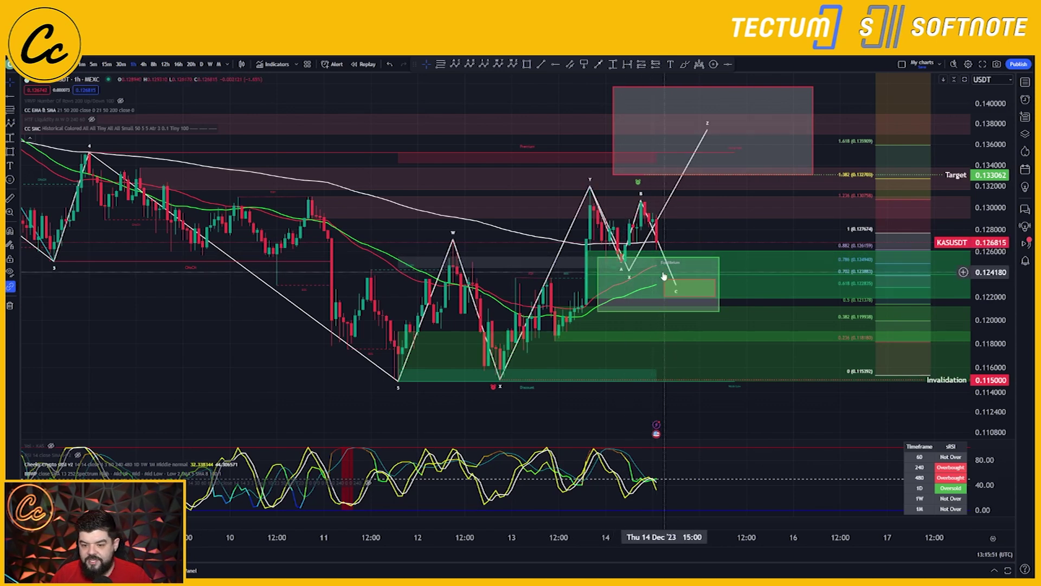
Lower the pattern's X point to the C level, raise Z into the target zone, and move the right-side Fibonacci over the rally to W
drag(636, 277, 637, 284)
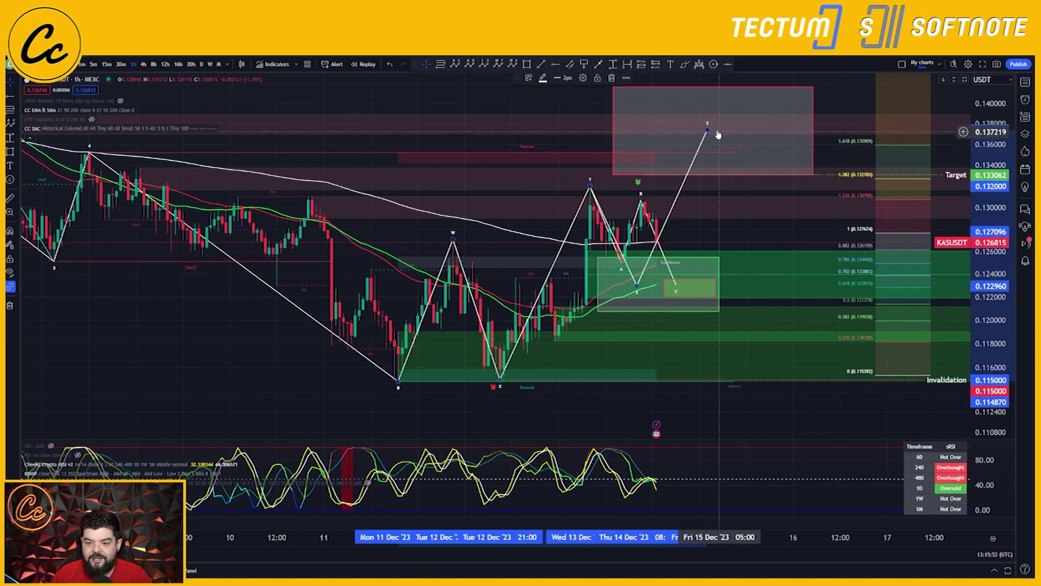
drag(708, 130, 731, 124)
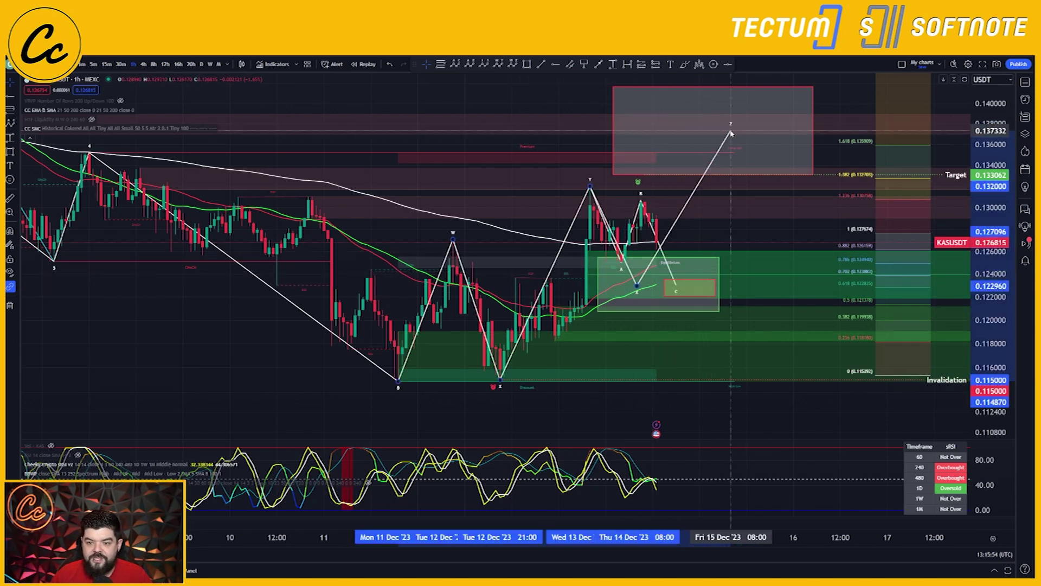
click(903, 277)
mouse_move(903, 277)
mouse_down()
mouse_move(390, 278)
mouse_move(420, 281)
mouse_move(640, 187)
mouse_move(687, 186)
mouse_move(669, 186)
mouse_up()
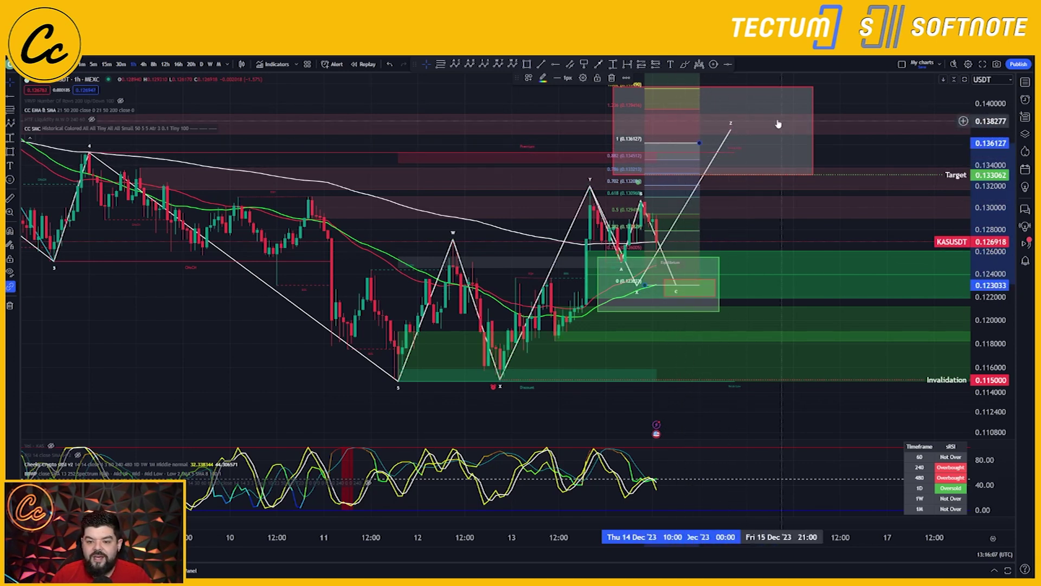
Extend the red target box's bottom down to 0.130860 and pull its left edge inward
drag(711, 87, 720, 123)
drag(718, 191, 723, 212)
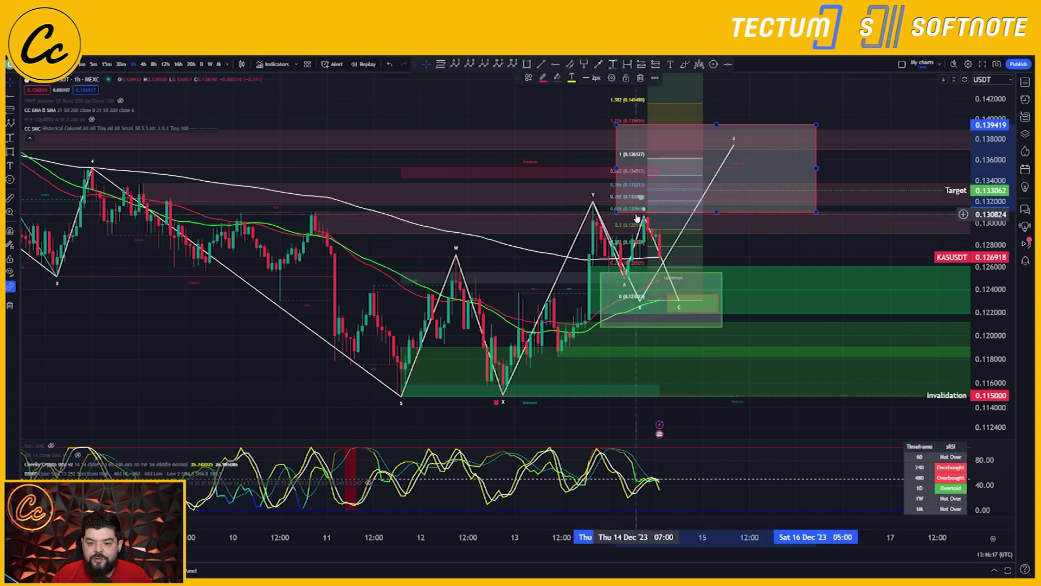
key(Escape)
drag(617, 169, 632, 170)
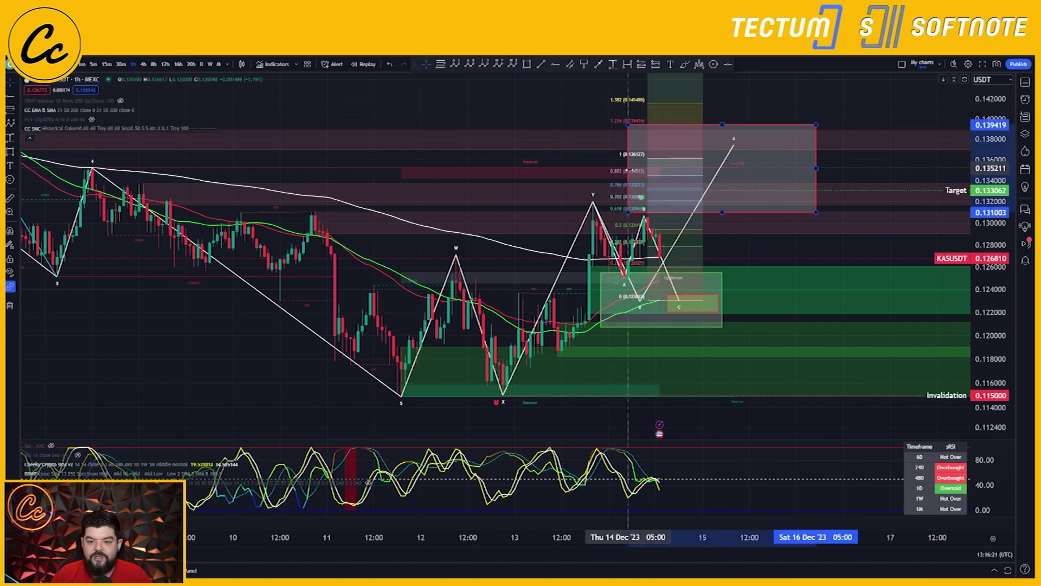
click(295, 134)
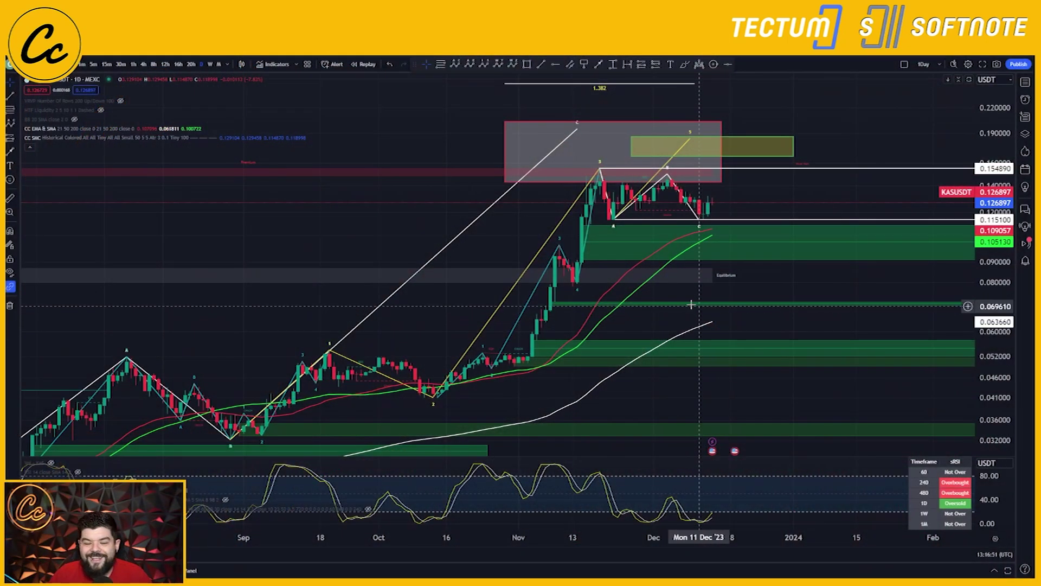
scroll(926, 109, up, 3)
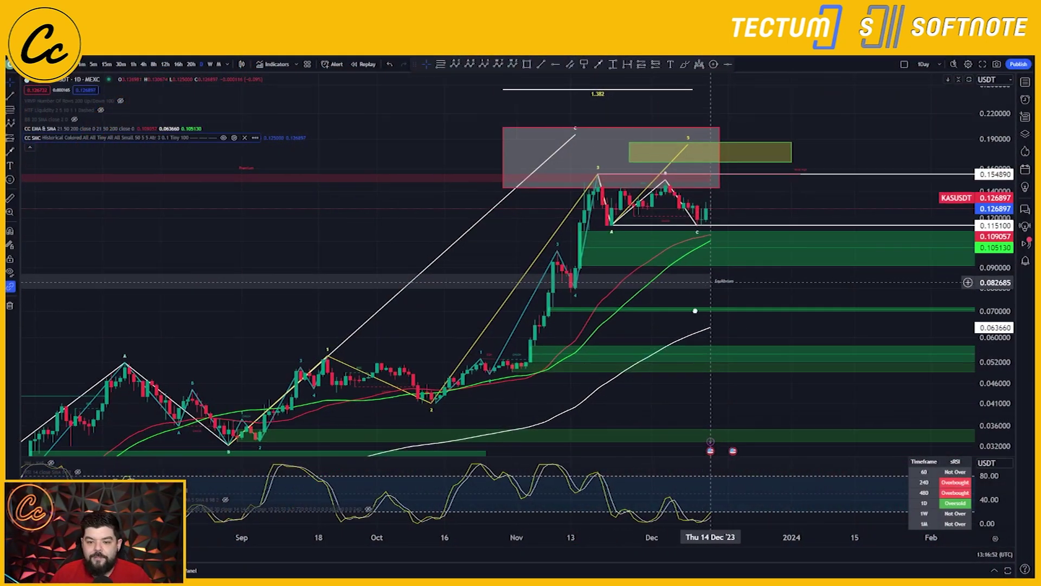
scroll(596, 347, up, 5)
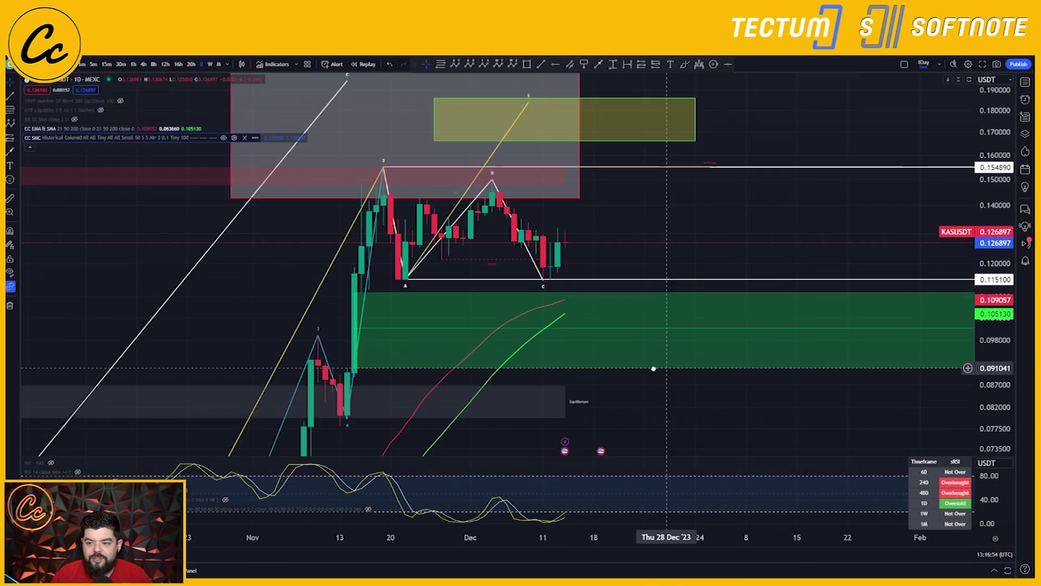
scroll(919, 355, left, 5)
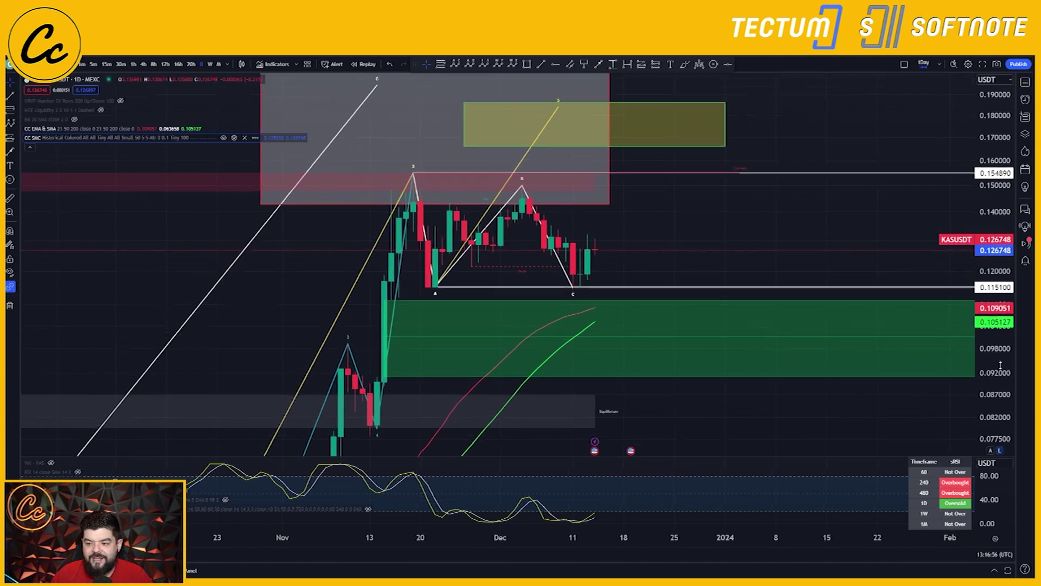
scroll(702, 346, up, 2)
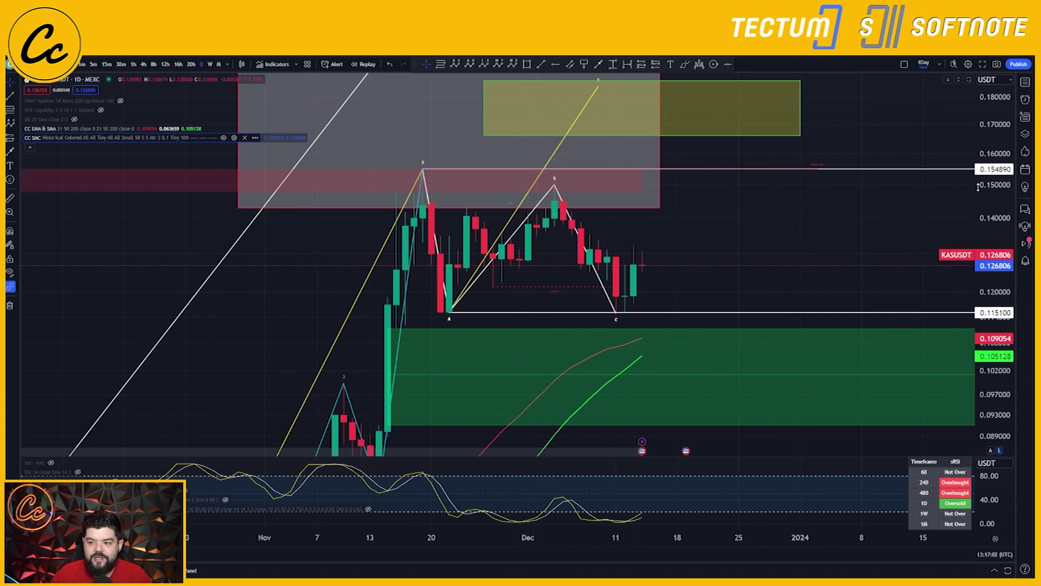
drag(979, 190, 979, 282)
scroll(755, 374, down, 5)
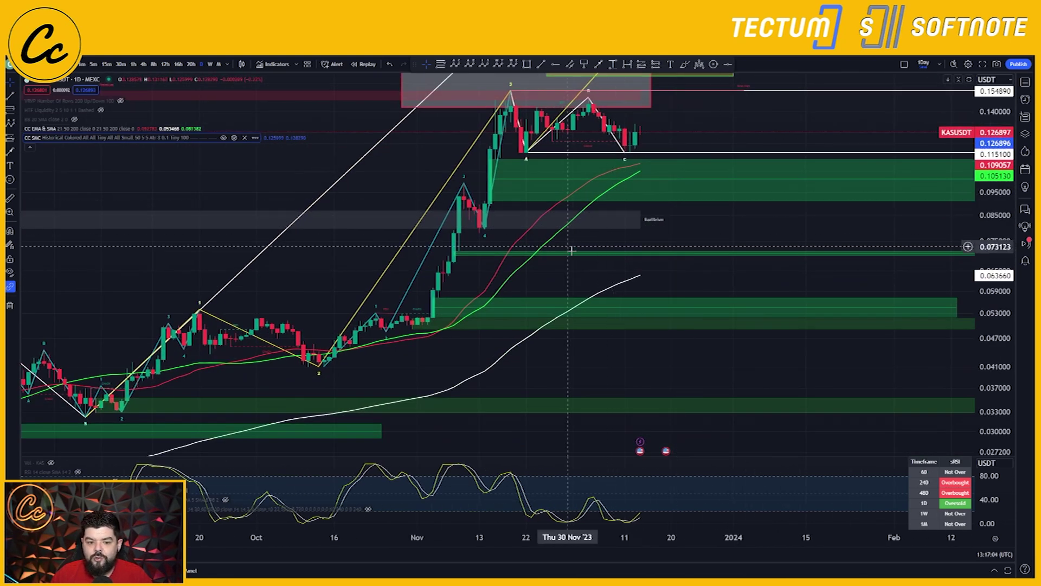
drag(564, 239, 691, 239)
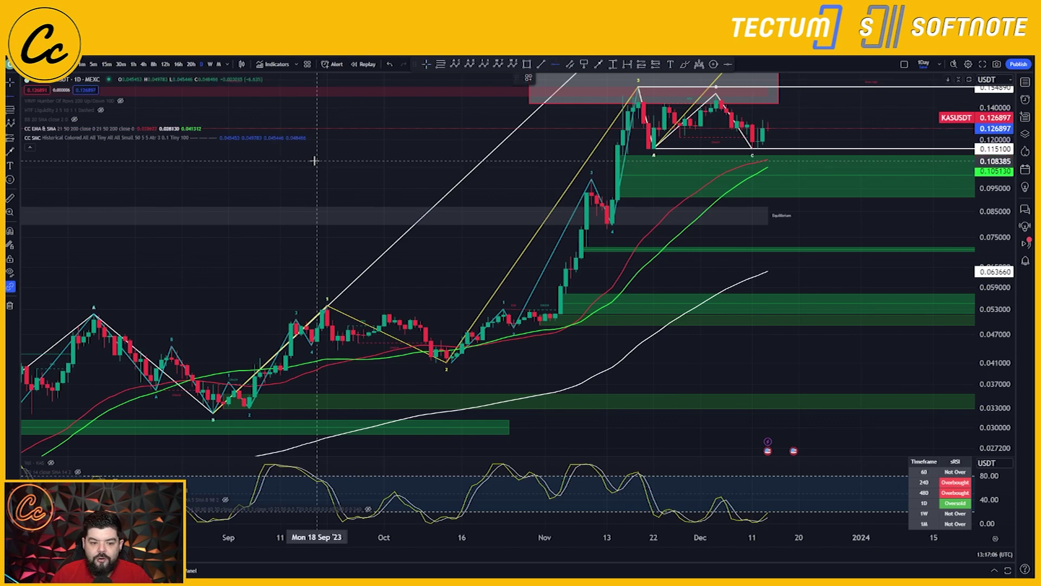
click(327, 307)
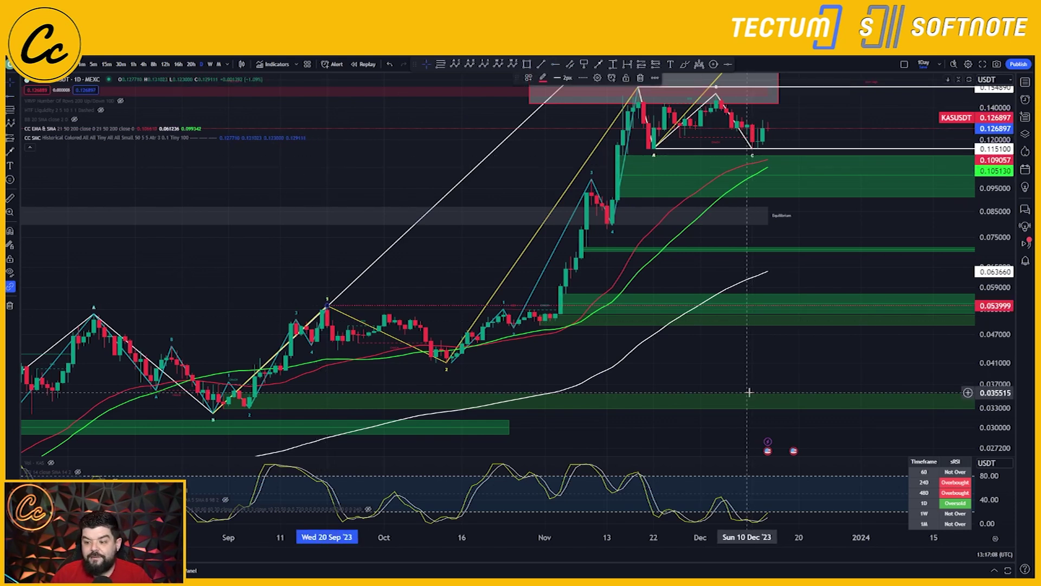
right_click(782, 234)
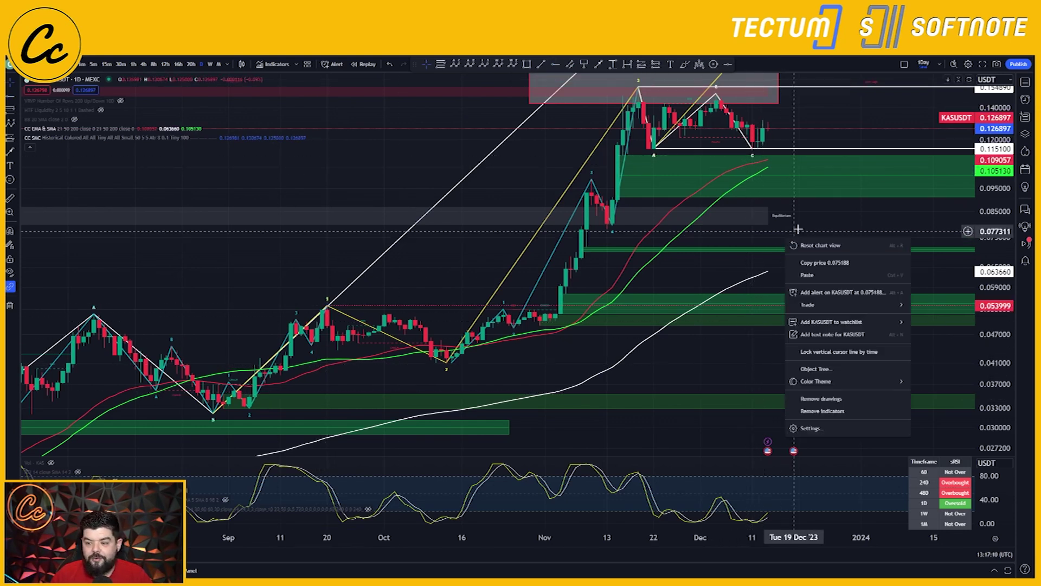
drag(809, 206, 697, 288)
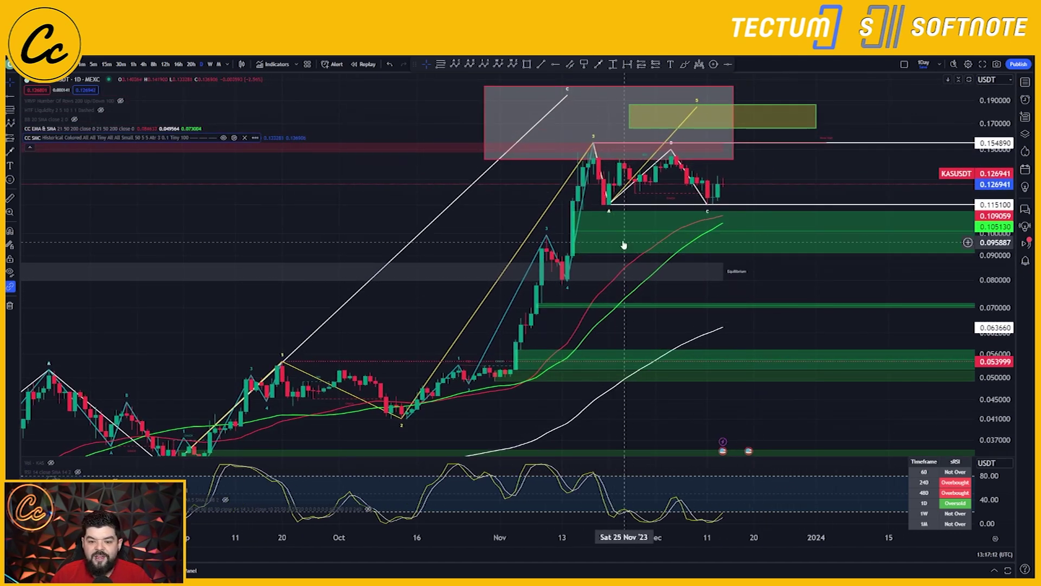
key(alt+j)
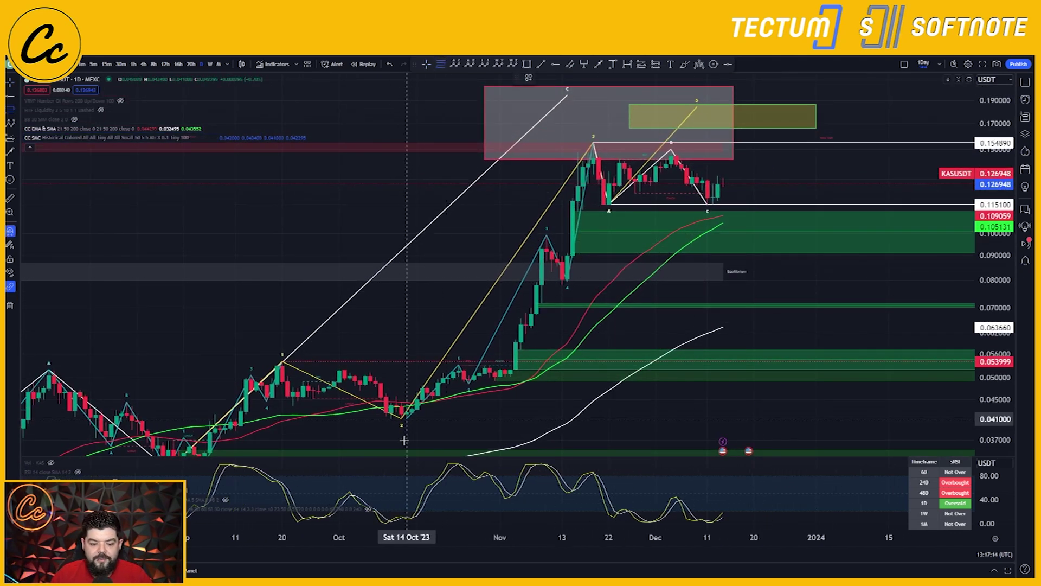
Place a Fibonacci retracement from the Oct 14 low to the Nov 19 high, cancelling a stray drawing at 0.079642
click(404, 440)
click(594, 142)
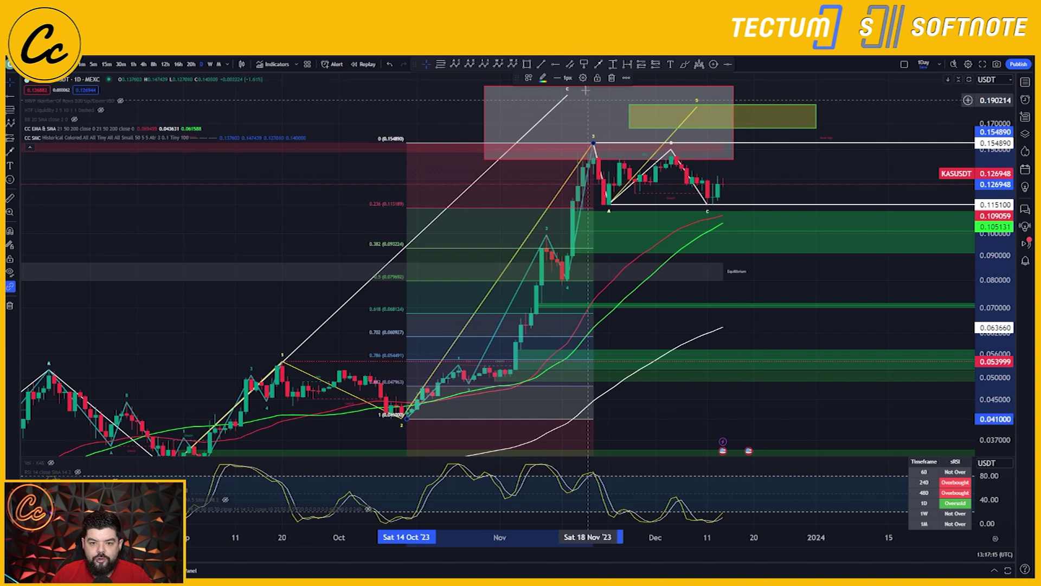
click(556, 64)
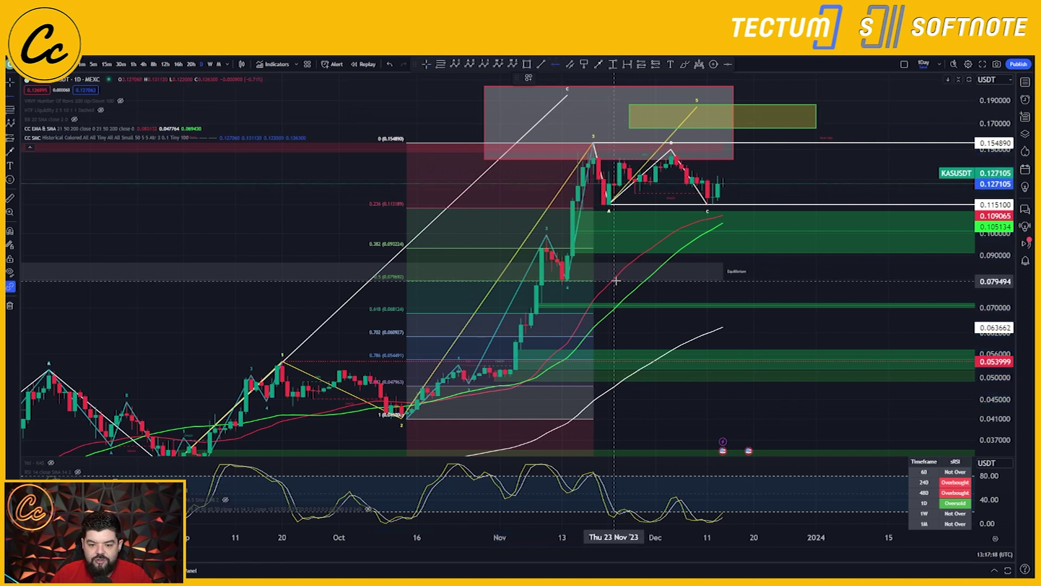
click(614, 281)
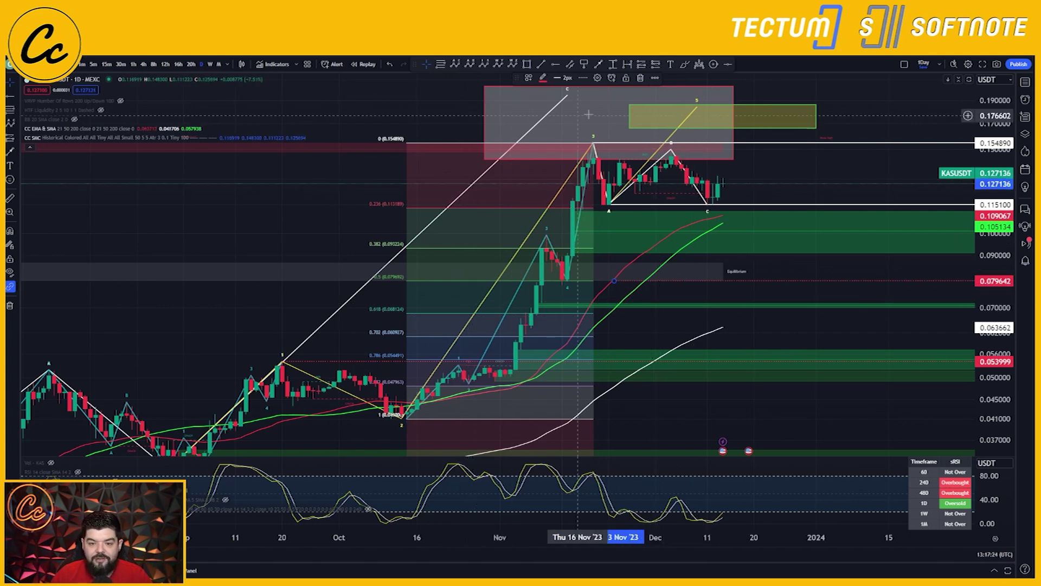
key(Escape)
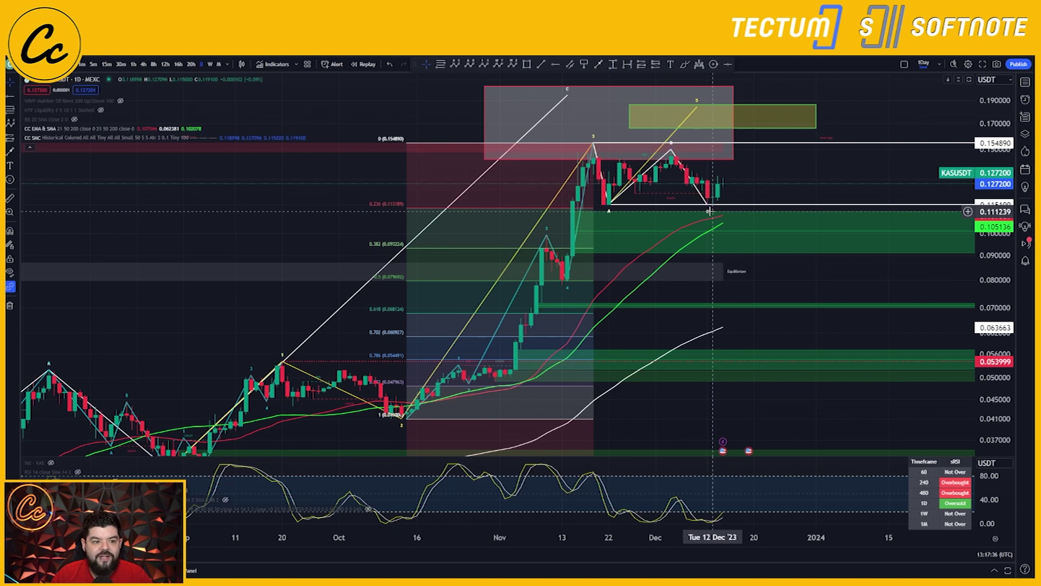
Draw a box over the Equilibrium zone, then undo to remove the Fibonacci retracement
click(497, 208)
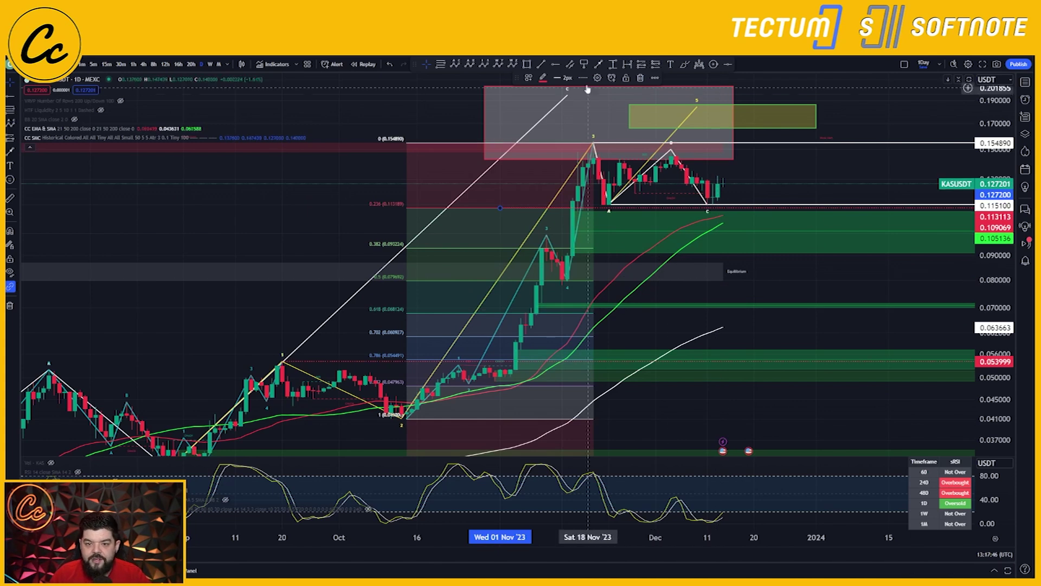
click(527, 64)
click(703, 247)
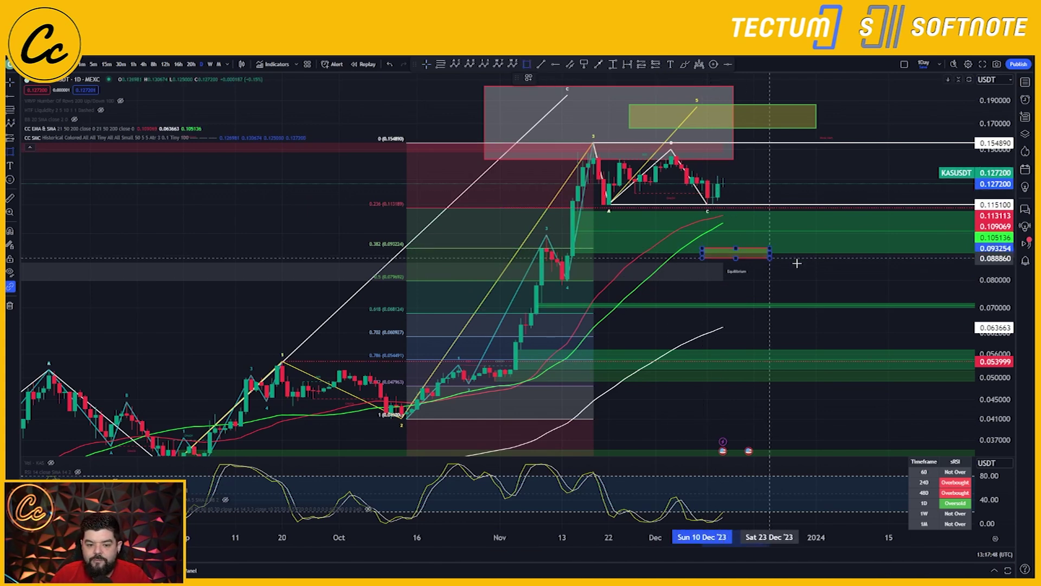
click(849, 280)
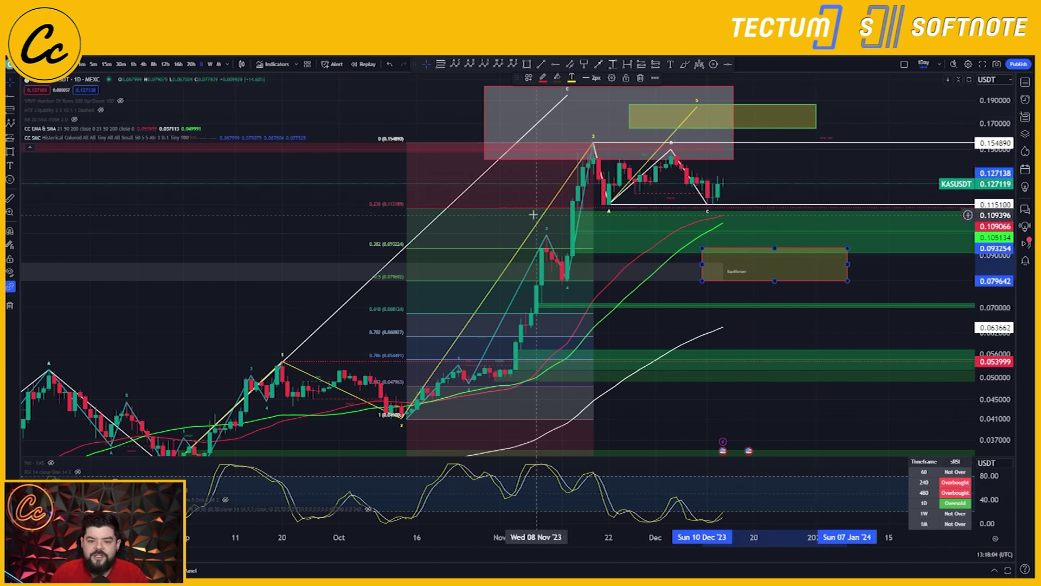
key(ctrl+z)
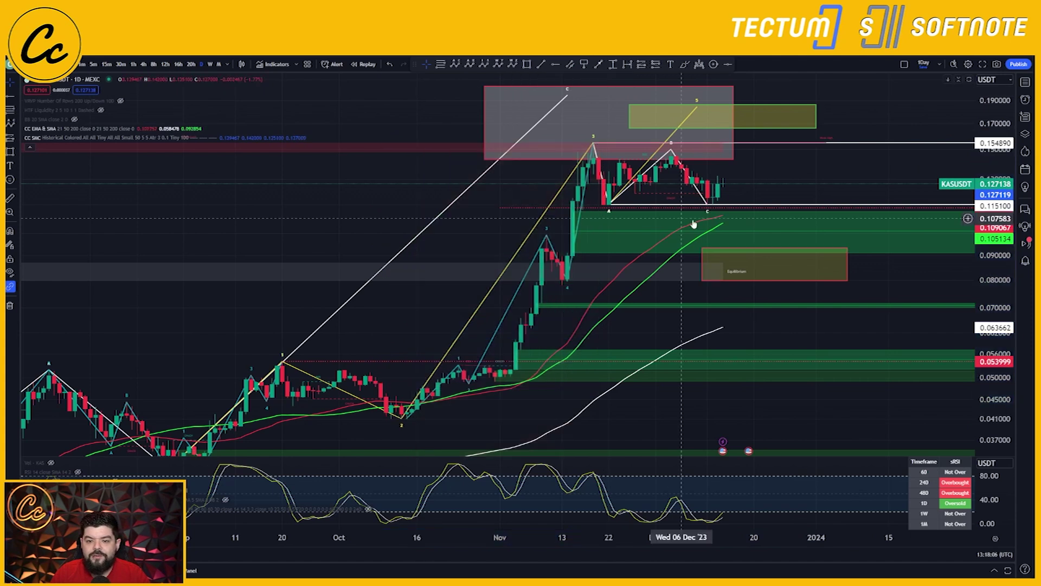
Delete the dotted line at 0.115100 and zoom the daily chart onto the recent consolidation
click(510, 207)
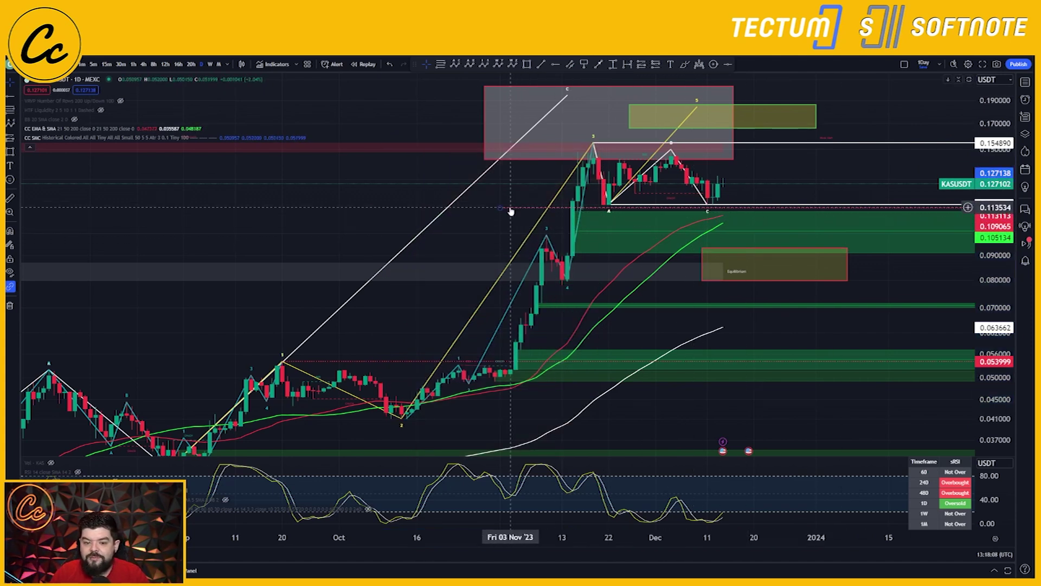
click(640, 78)
scroll(792, 226, up, 3)
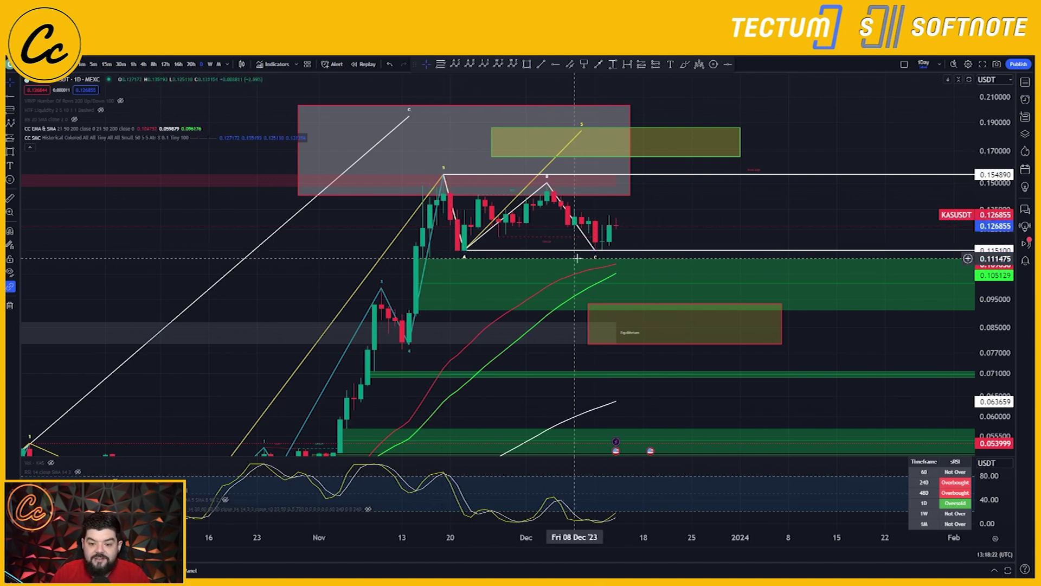
drag(727, 223, 749, 206)
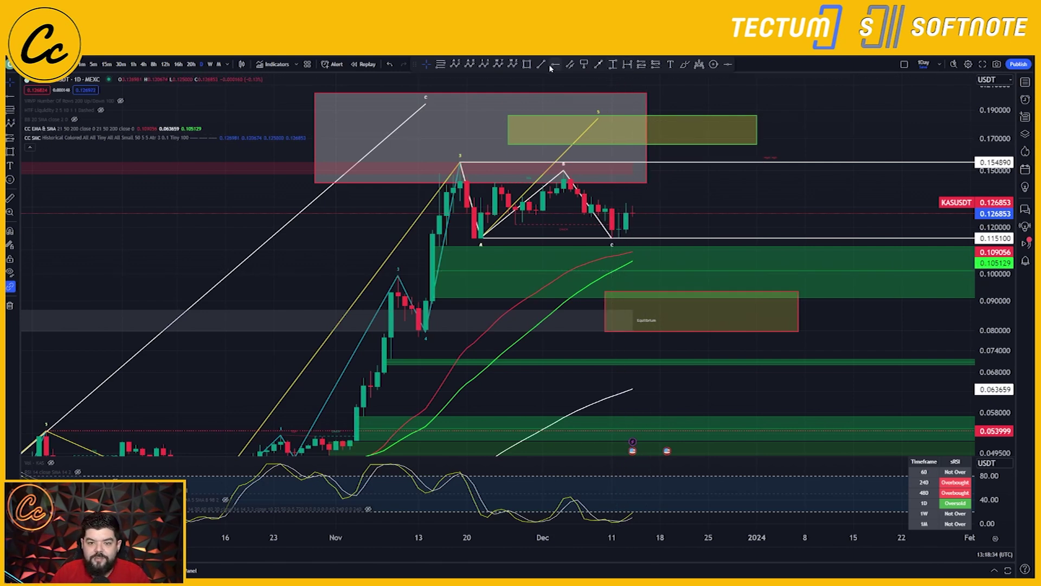
Draw a trial Fibonacci retracement down from the 0.154890 swing high
click(440, 63)
click(460, 162)
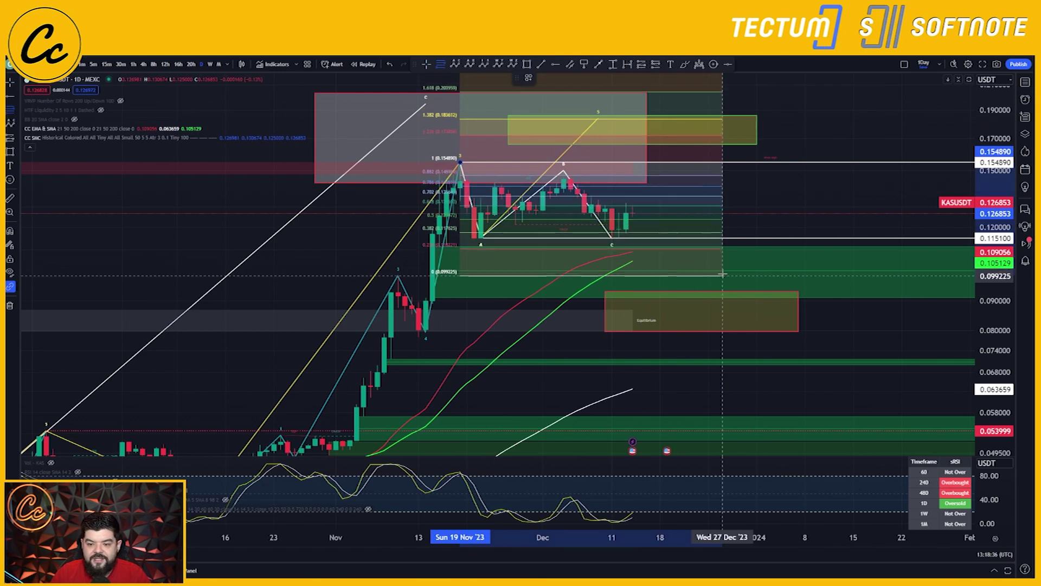
click(724, 270)
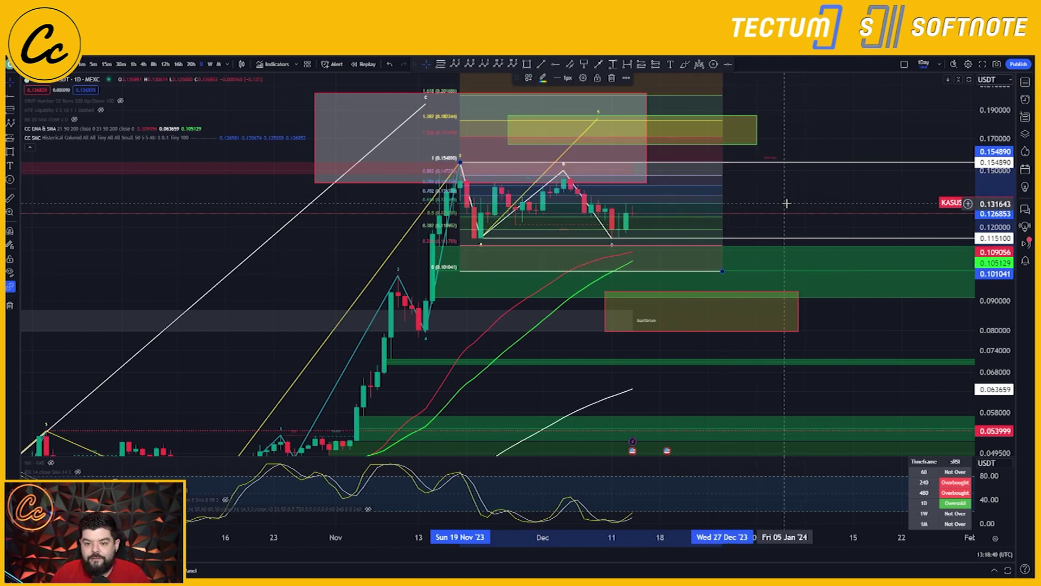
drag(701, 195, 626, 177)
Try a long position with entry at 0.101041 and target near 0.201, then delete it and the Fibonacci
click(640, 65)
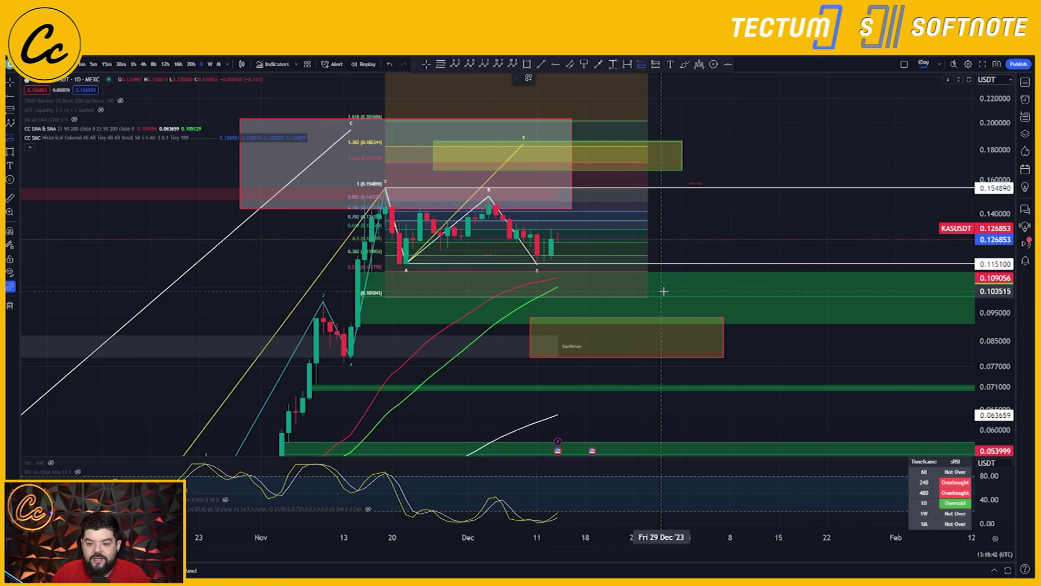
click(665, 298)
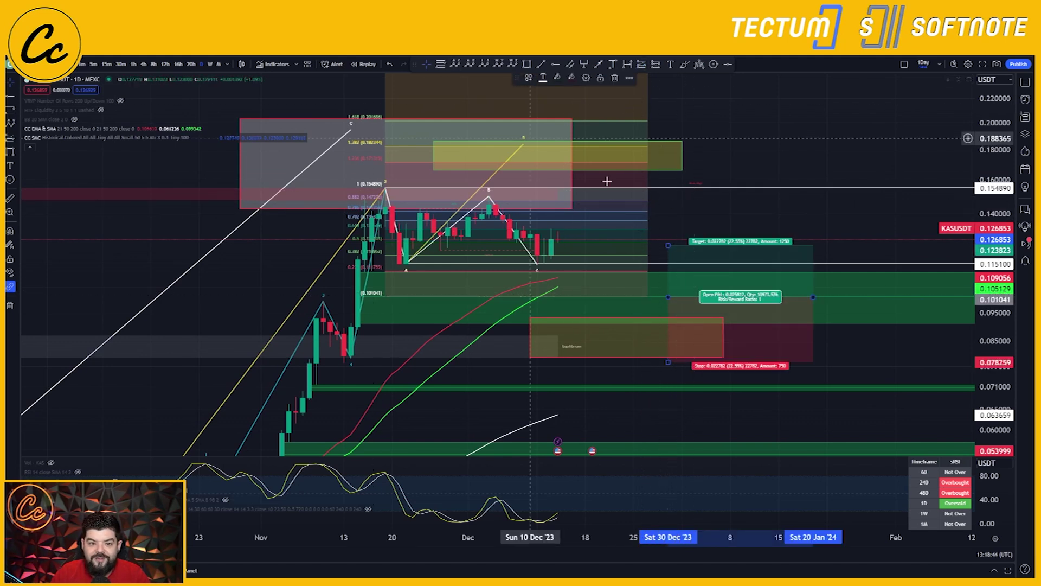
drag(668, 245, 689, 122)
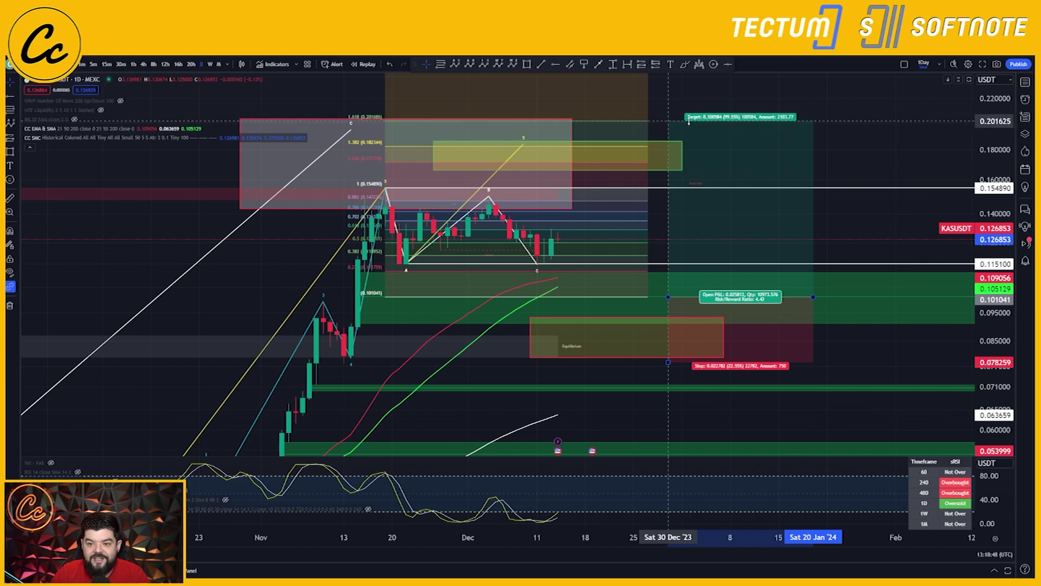
drag(689, 121, 682, 162)
click(615, 79)
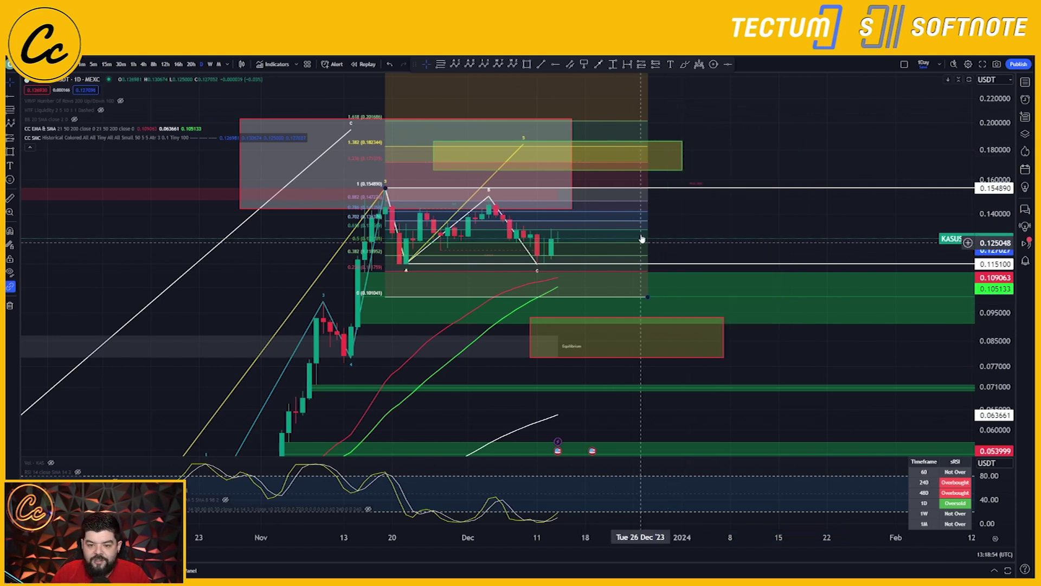
click(604, 105)
key(Delete)
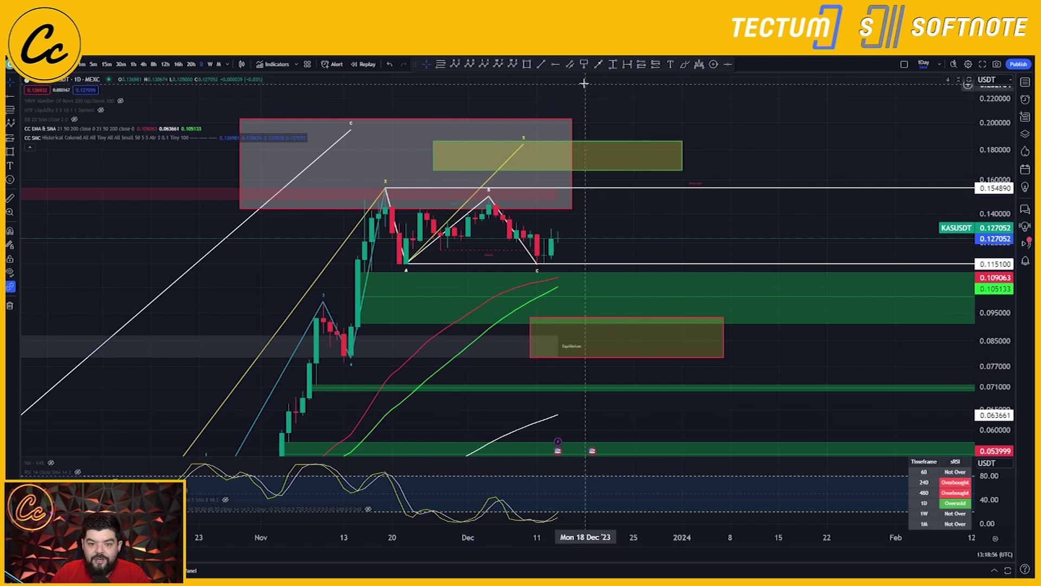
Start arrows toward the support zone and the yellow target zone, cancelling both
click(598, 64)
drag(544, 237, 568, 277)
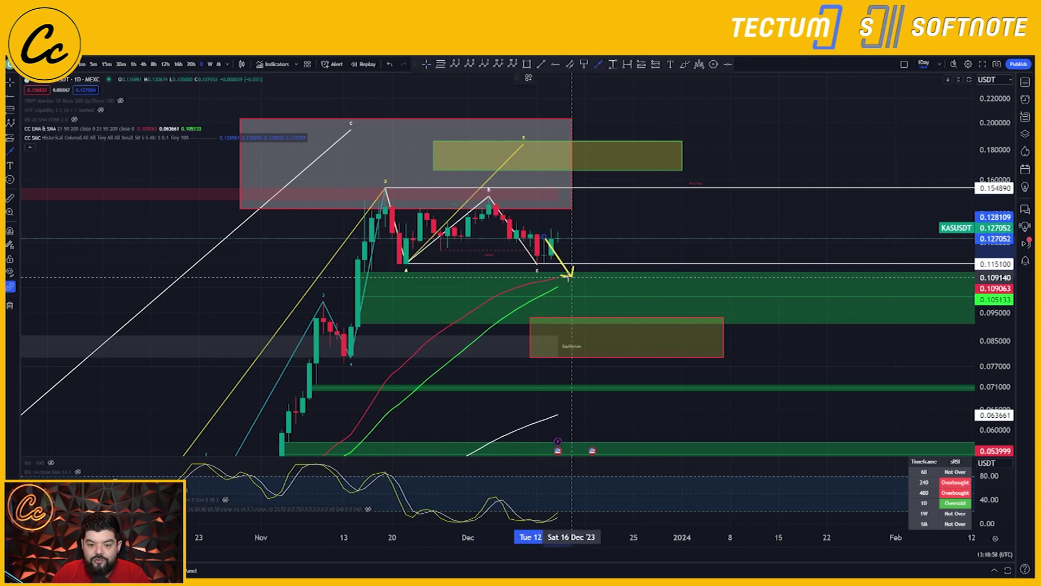
key(Escape)
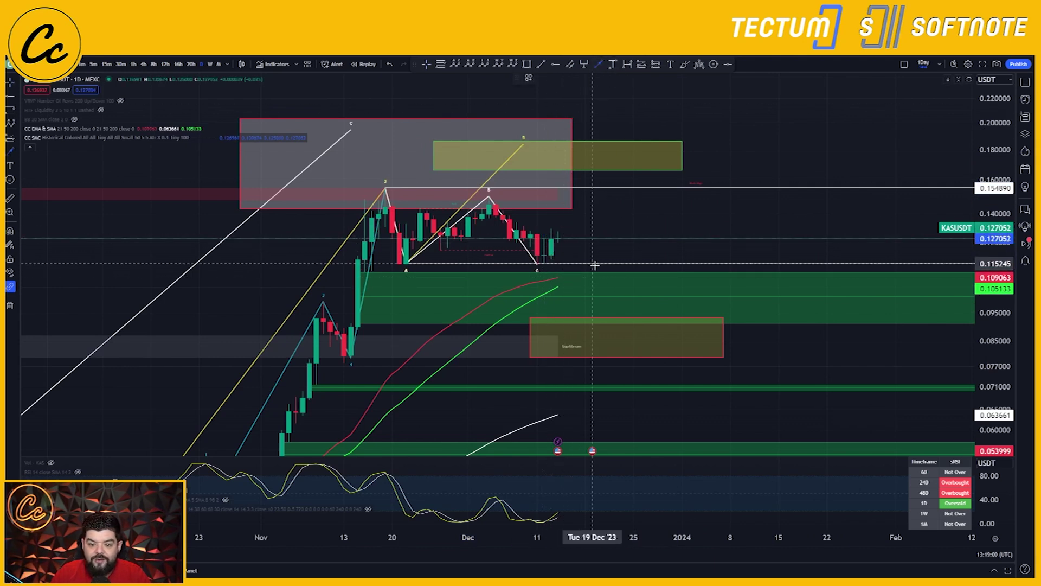
drag(593, 274, 648, 161)
key(Escape)
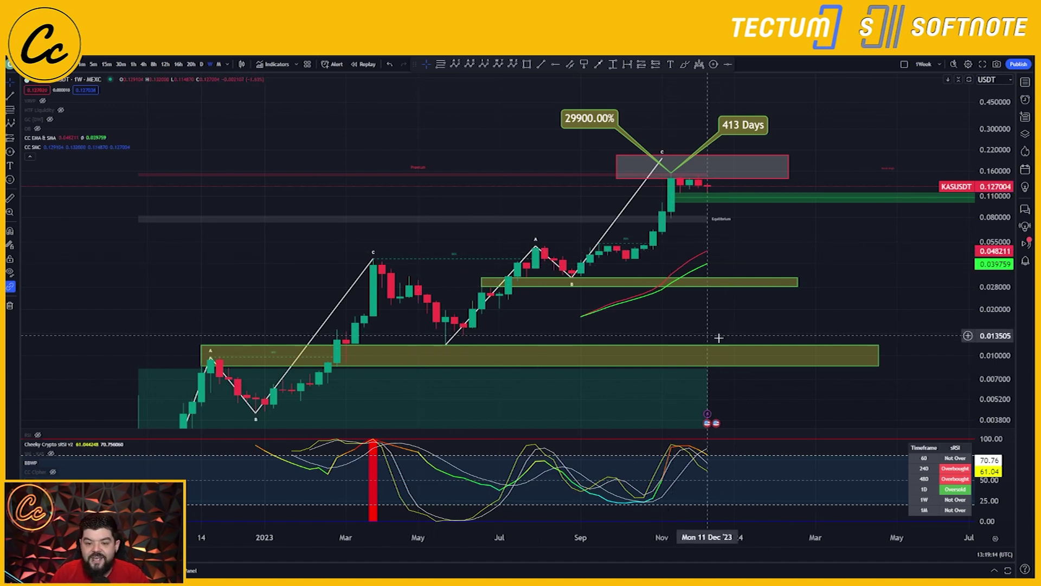
Plot the impulse count from the August low through wave 3 at the November high to a projected wave 5, then compress the price scale
click(785, 170)
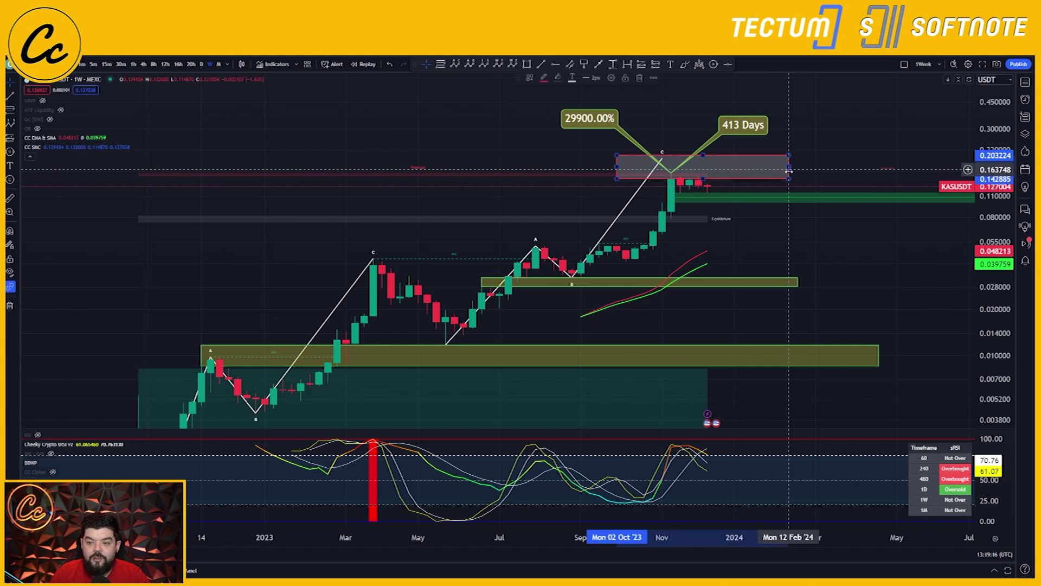
click(846, 248)
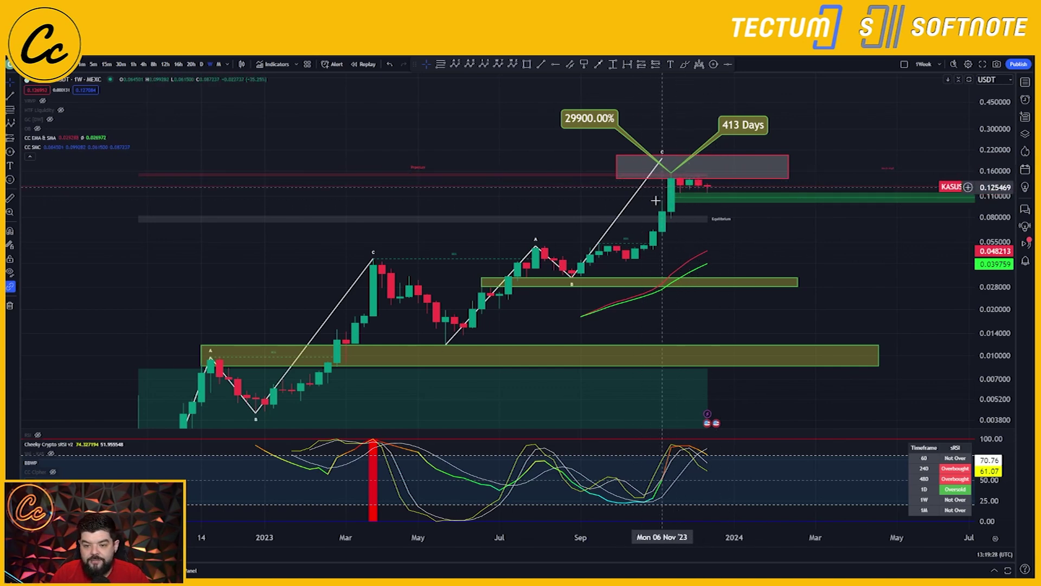
click(572, 281)
click(607, 239)
click(626, 265)
click(680, 172)
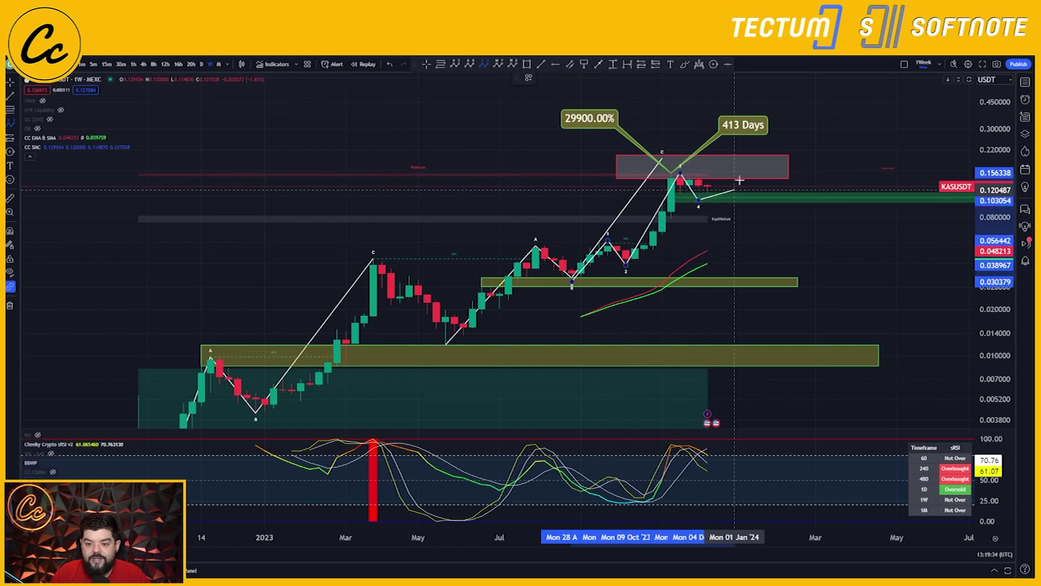
click(717, 160)
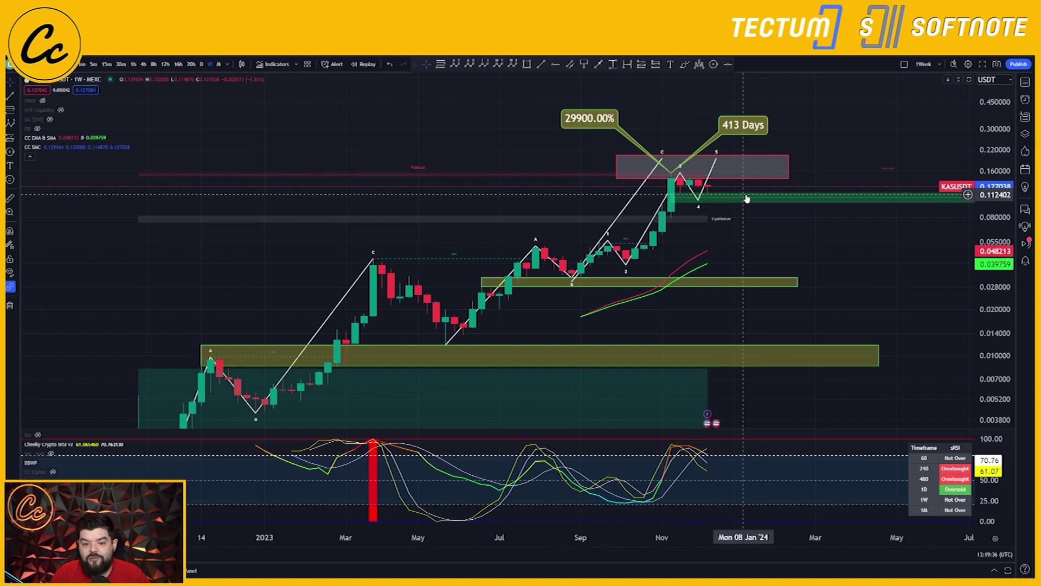
drag(979, 139, 929, 244)
scroll(928, 243, down, 1)
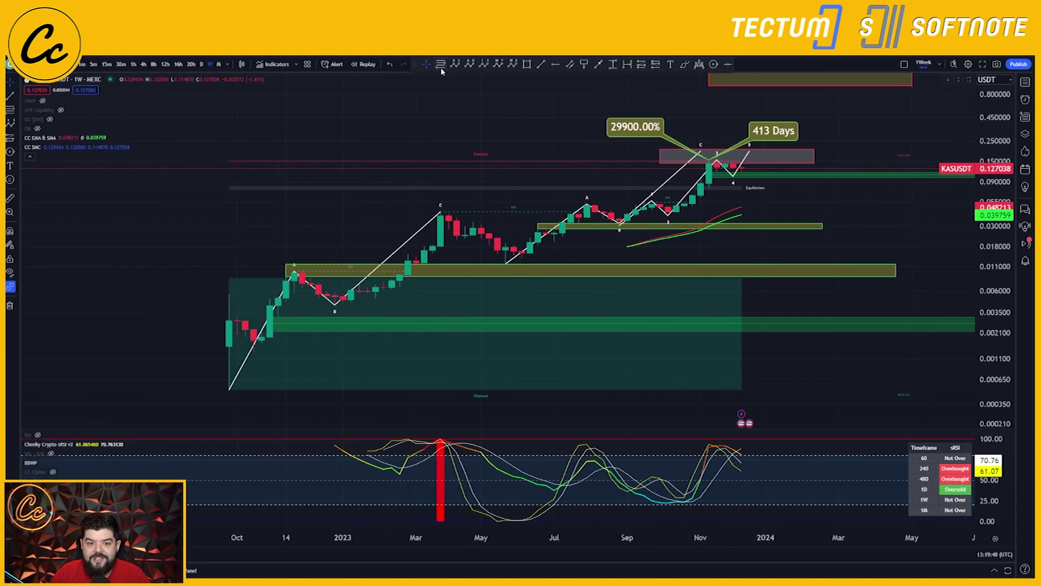
Measure the 2022-low-to-projected-top rise, then pan and stretch to reveal the 0.98–2.80 zone
click(603, 68)
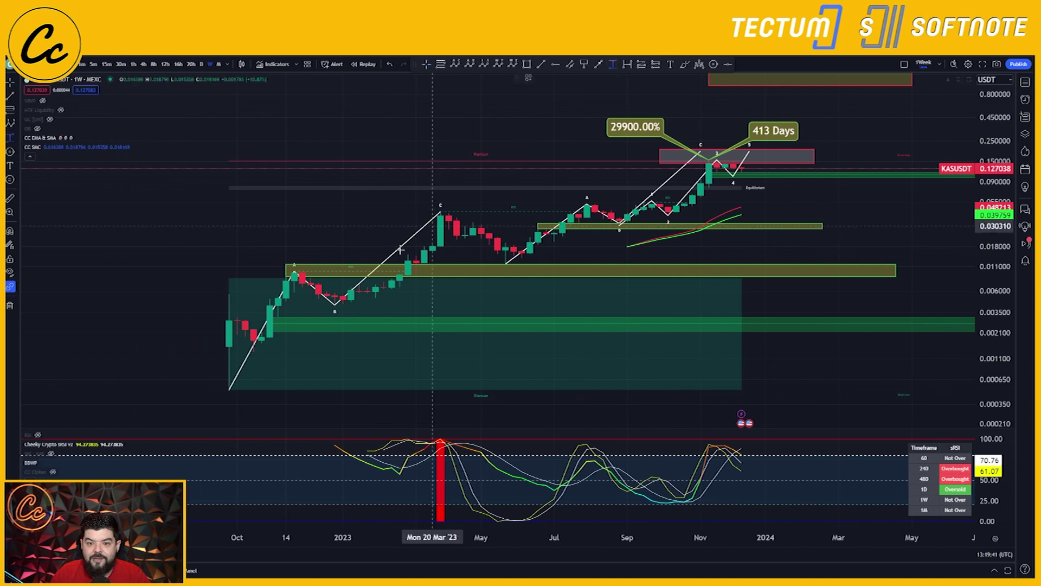
click(229, 389)
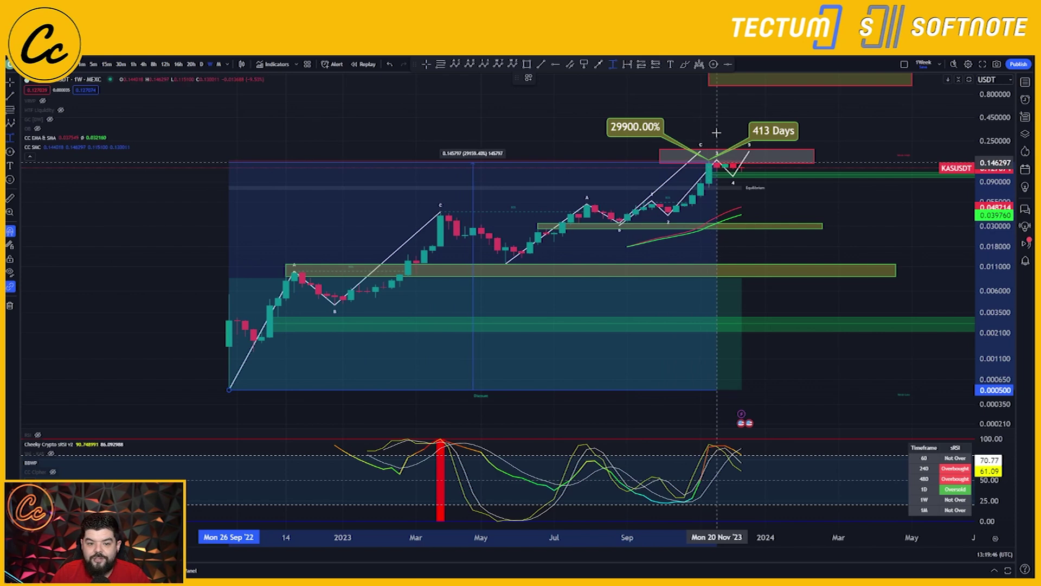
click(765, 148)
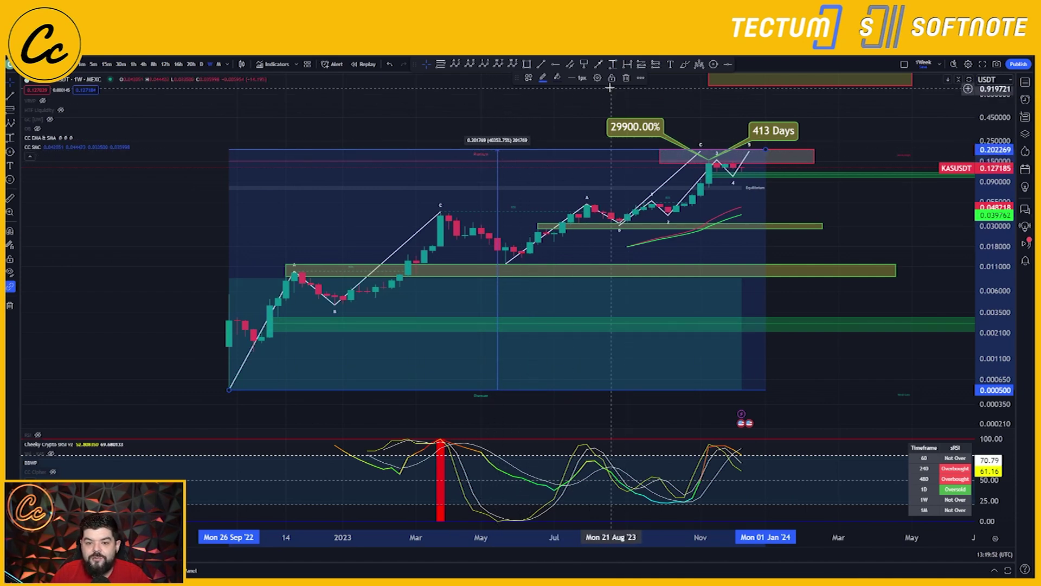
click(625, 79)
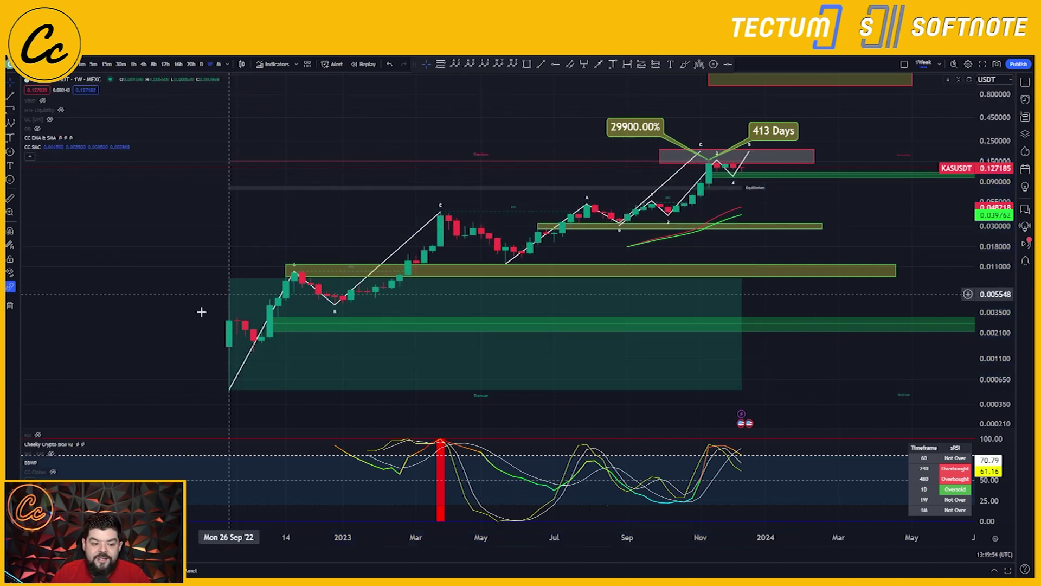
drag(781, 217, 694, 281)
drag(986, 320, 990, 228)
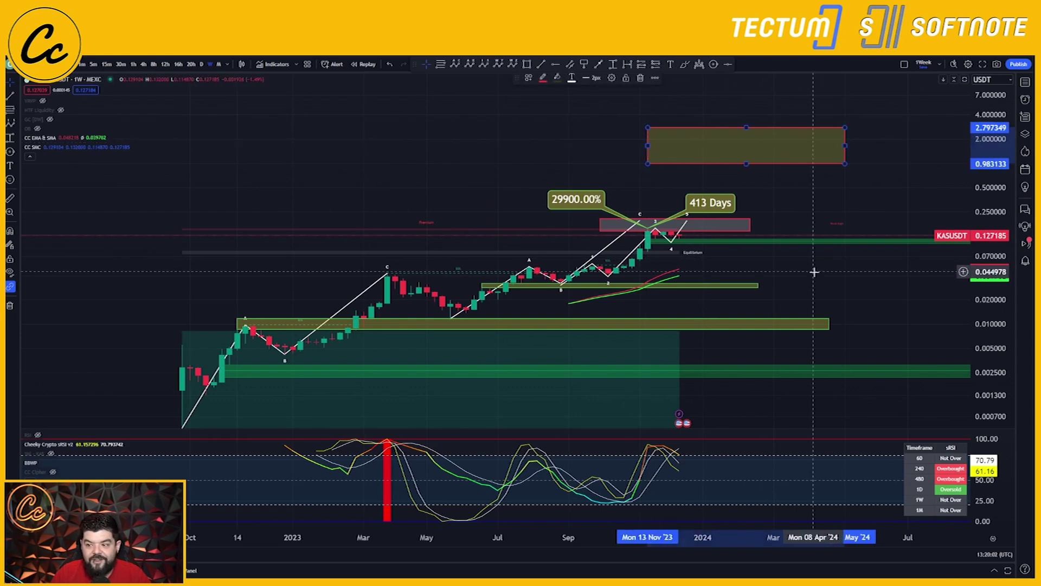
drag(824, 217, 833, 172)
click(455, 64)
click(152, 389)
click(447, 218)
click(503, 284)
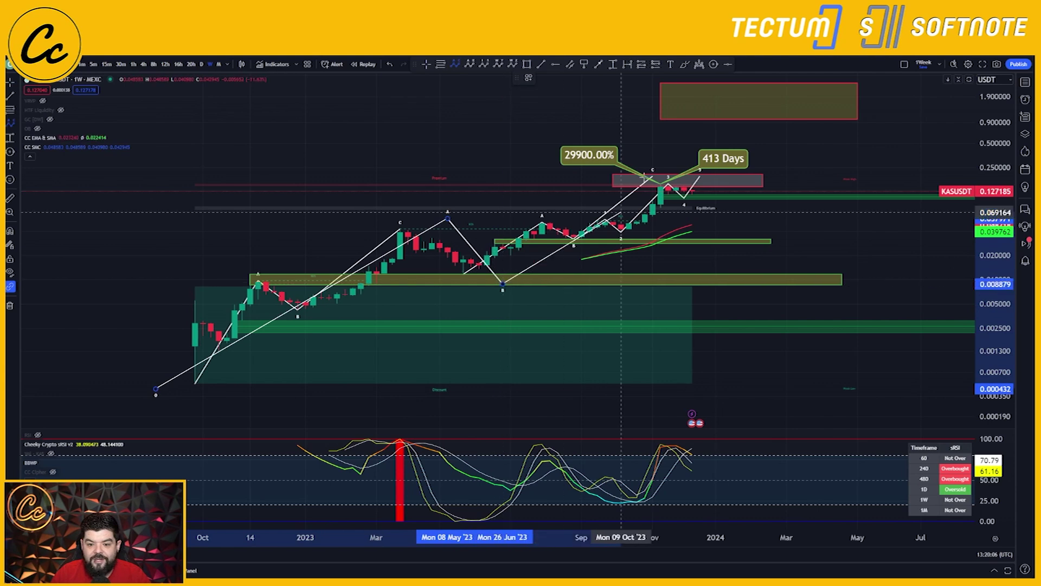
click(700, 101)
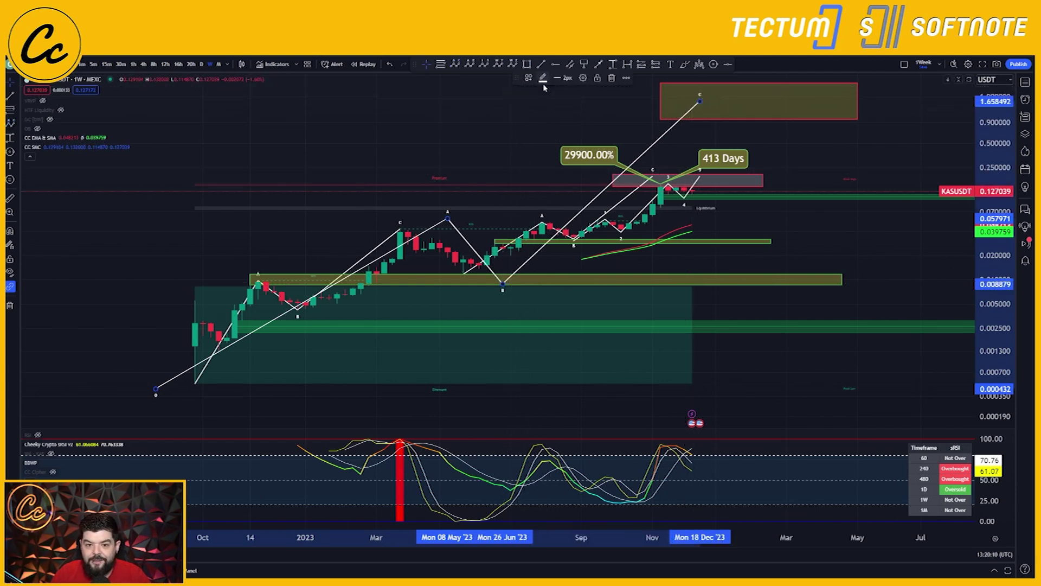
click(612, 78)
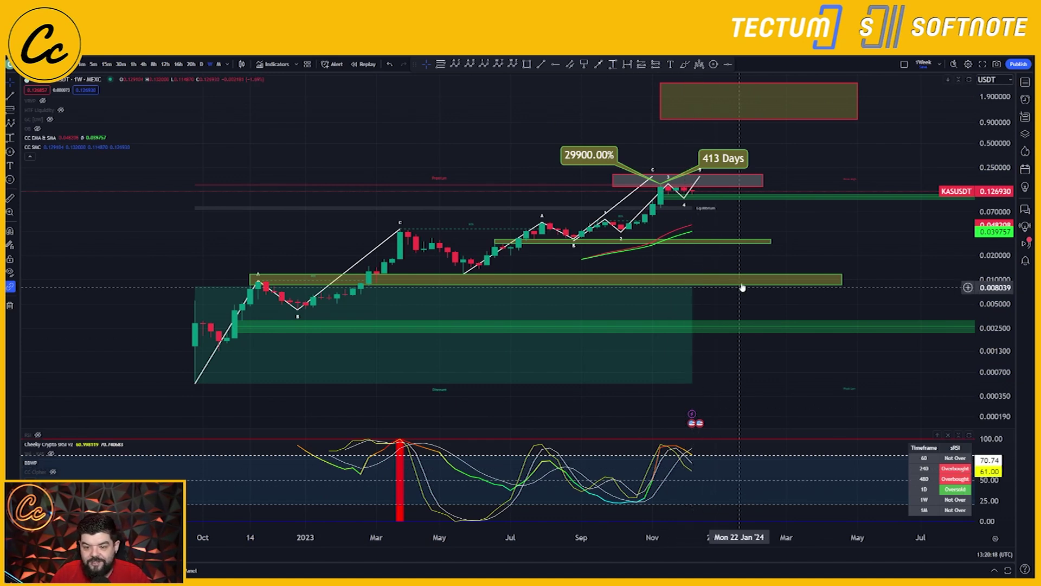
mouse_move(733, 300)
mouse_down()
mouse_move(699, 176)
mouse_move(712, 175)
mouse_move(557, 164)
mouse_up()
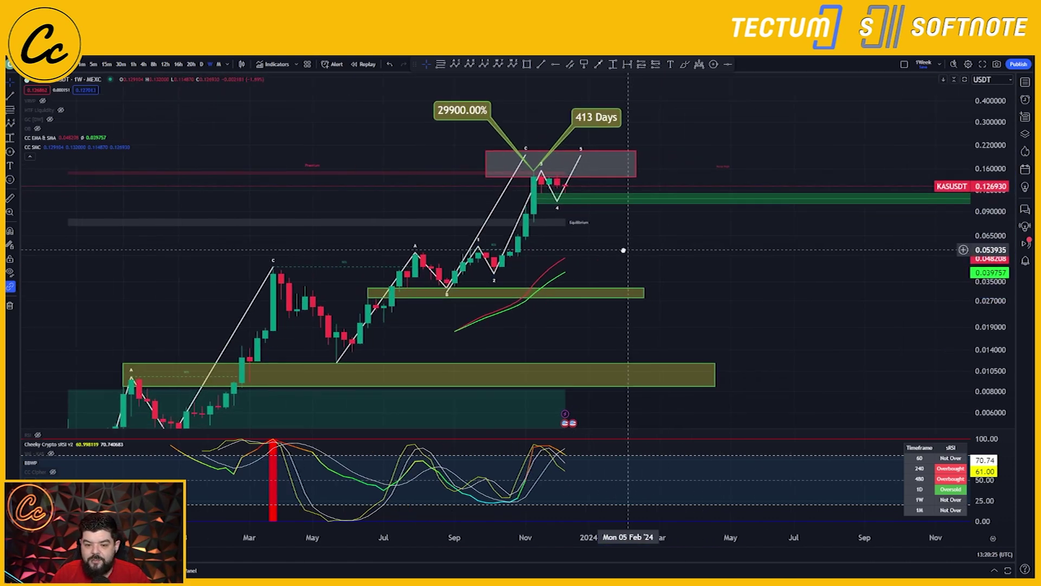
click(641, 294)
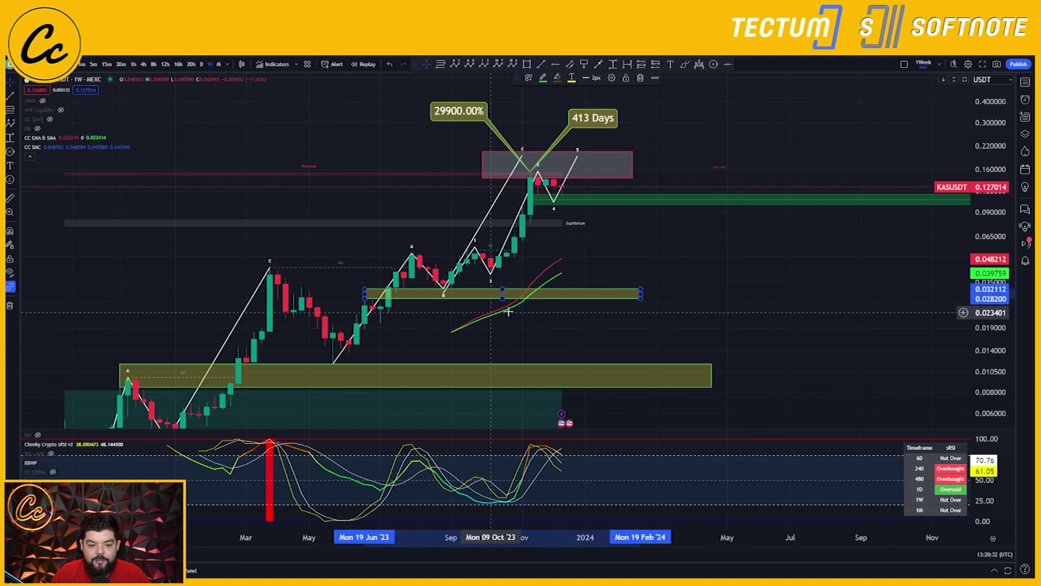
click(712, 383)
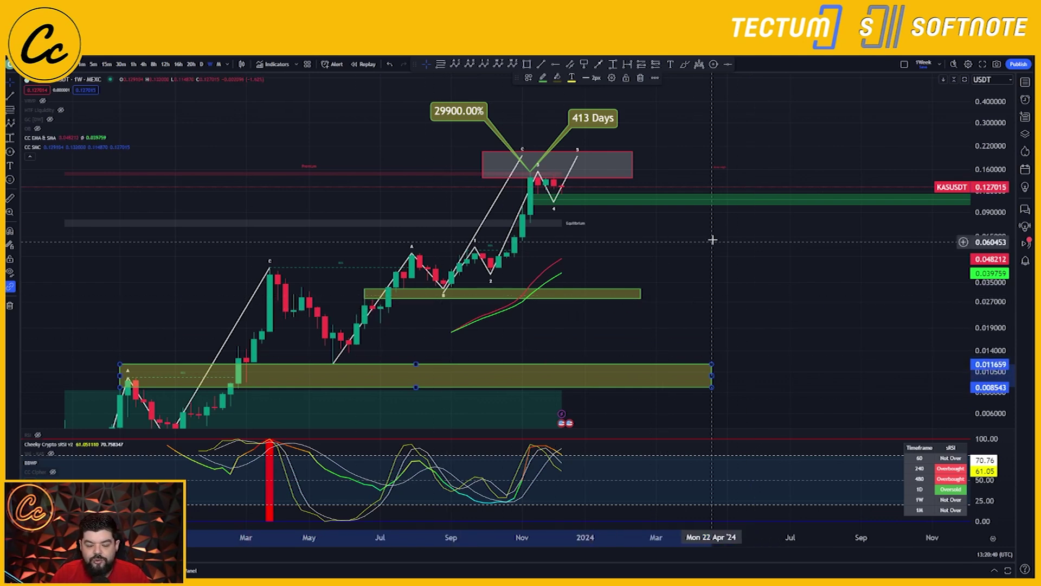
click(597, 252)
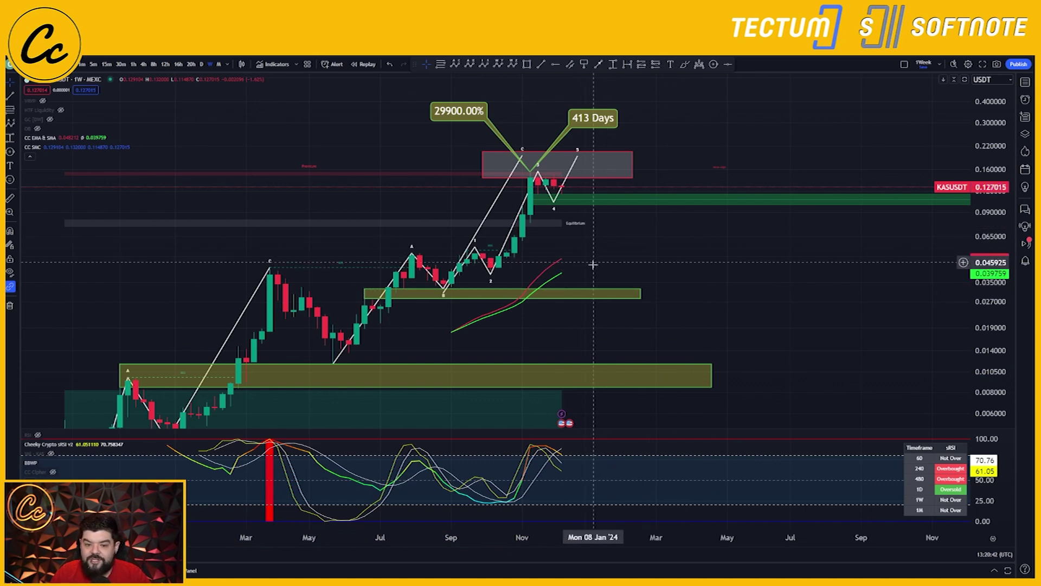